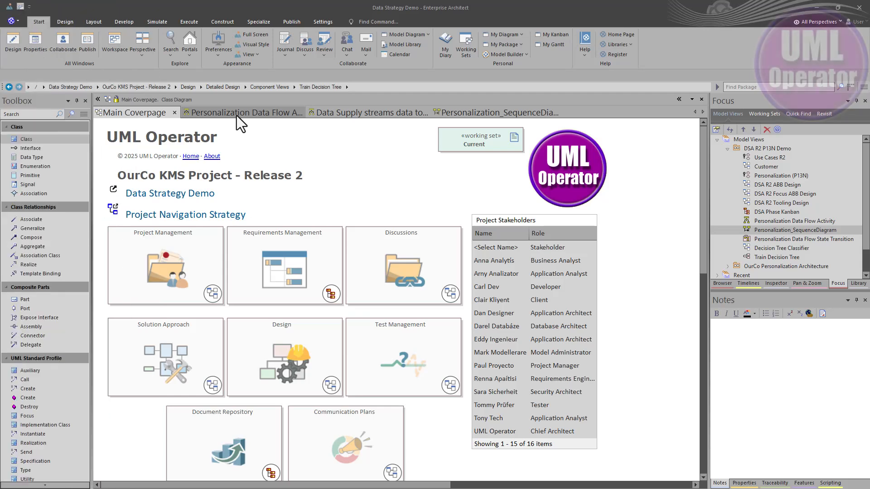
Switch through the open diagram tabs to review each activity, sequence, class and state machine diagram.
{"action": "left_click", "coordinate": [236, 116]}
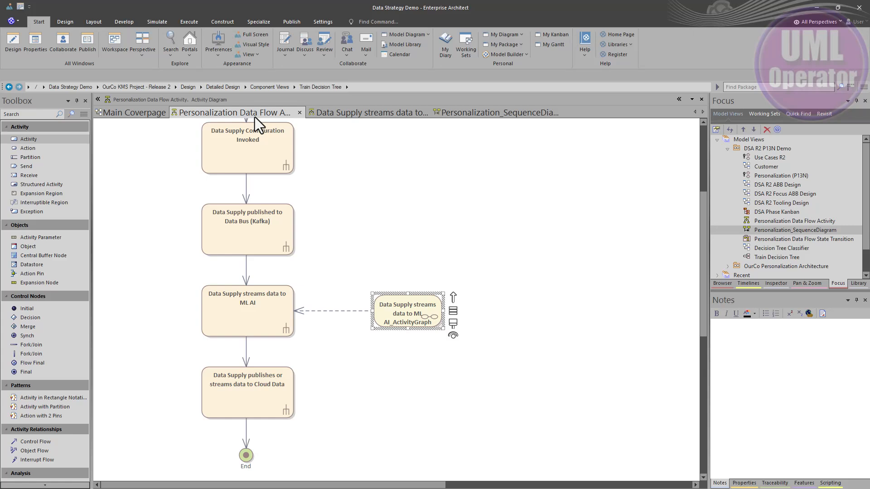
{"action": "left_click", "coordinate": [336, 114]}
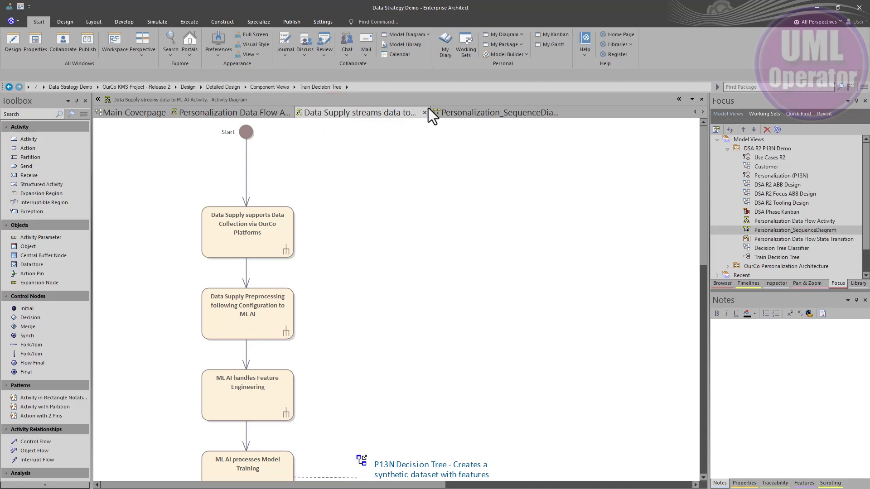
{"action": "left_click", "coordinate": [459, 113]}
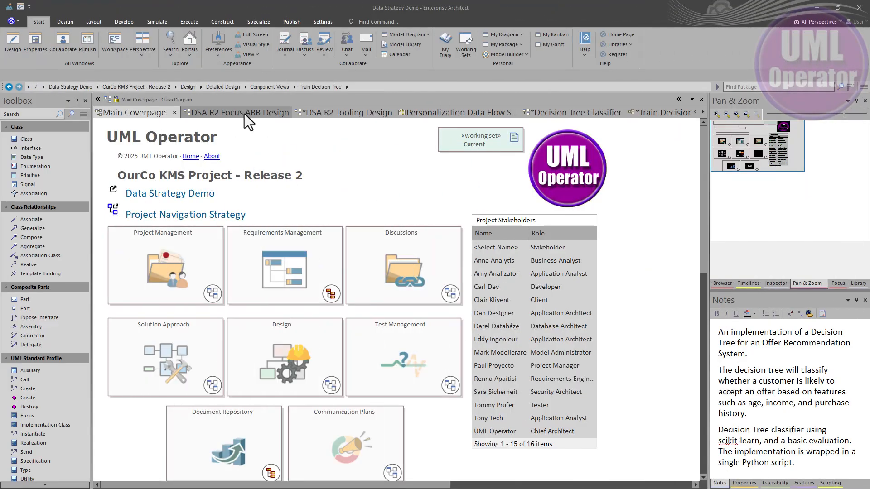
{"action": "left_click", "coordinate": [244, 113]}
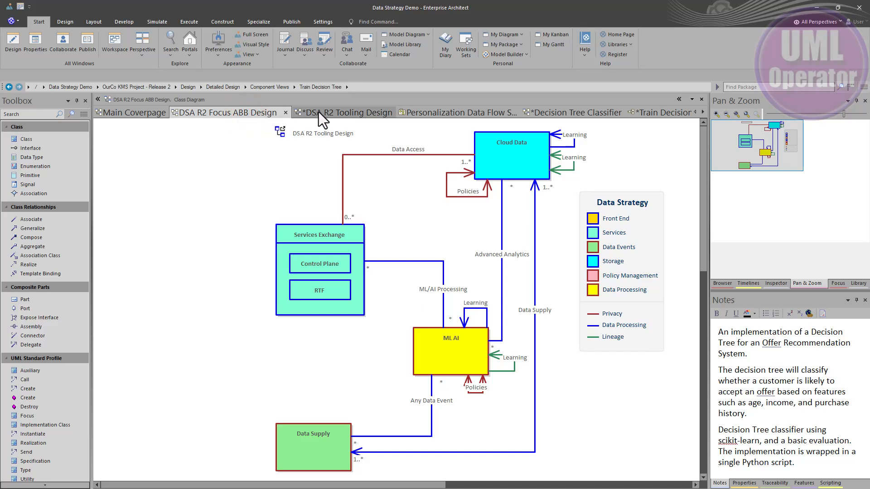
{"action": "left_click", "coordinate": [354, 112]}
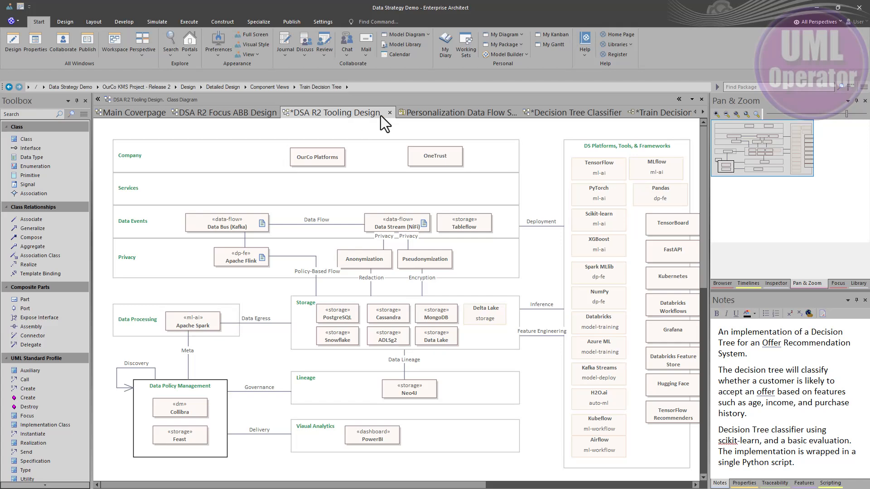
{"action": "left_click", "coordinate": [450, 113]}
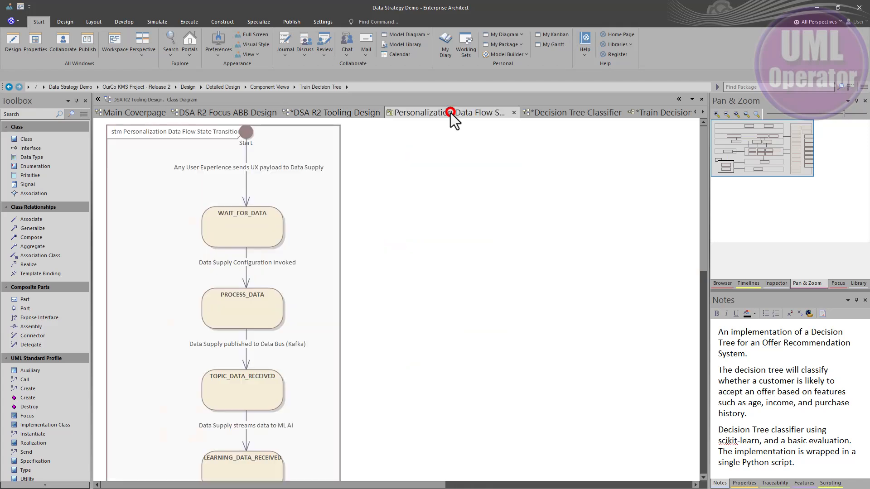
{"action": "left_click", "coordinate": [556, 113]}
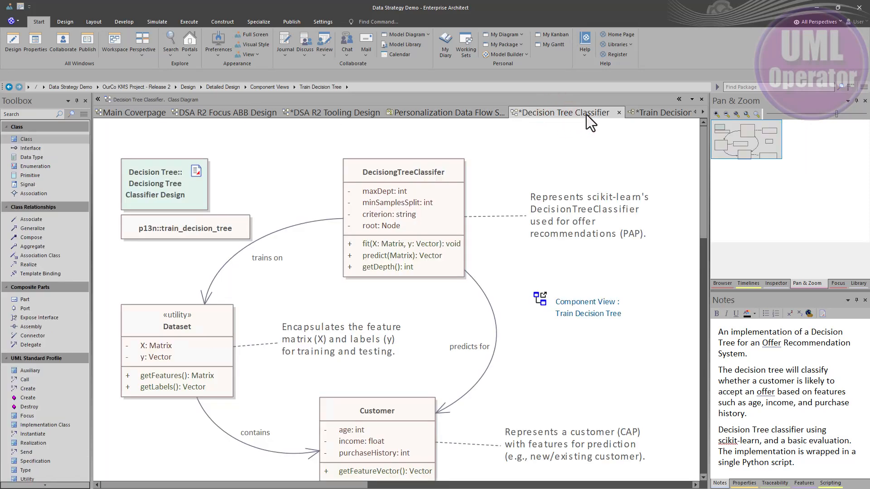
{"action": "left_click", "coordinate": [648, 113]}
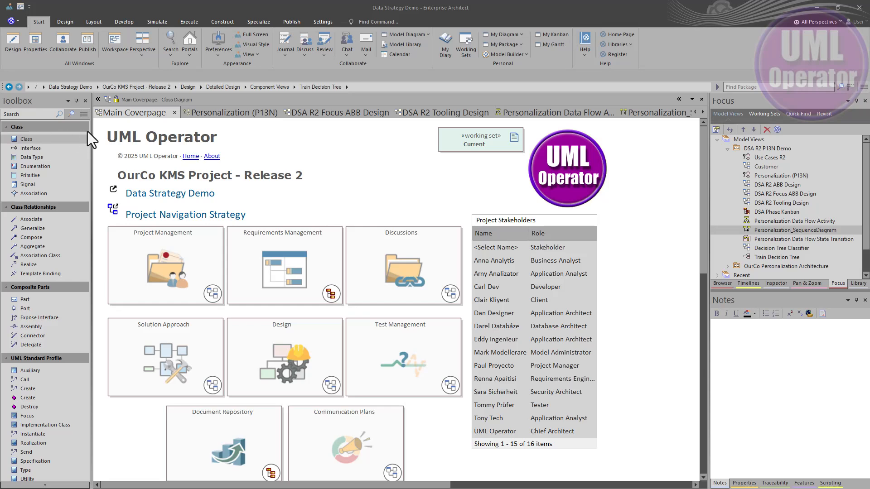
Step through the working set's diagram tabs from Personalization (P13N) to Use Cases R2.
{"action": "left_click", "coordinate": [203, 112]}
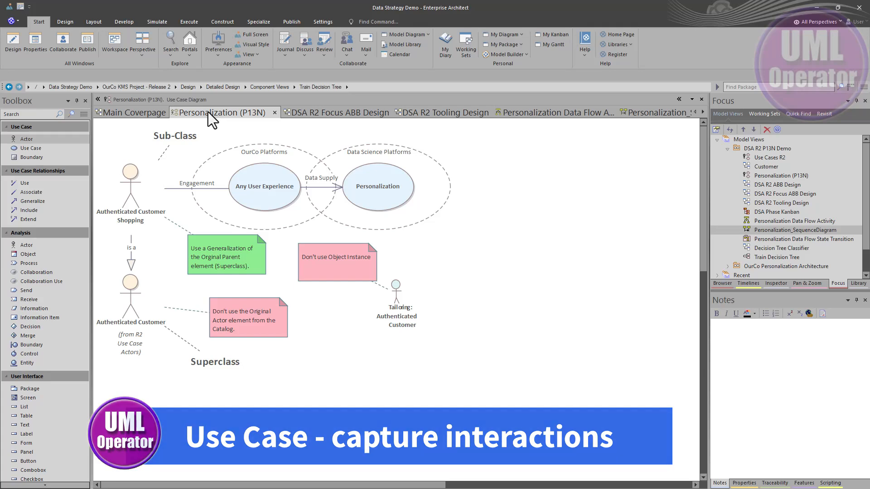
{"action": "left_click", "coordinate": [315, 112]}
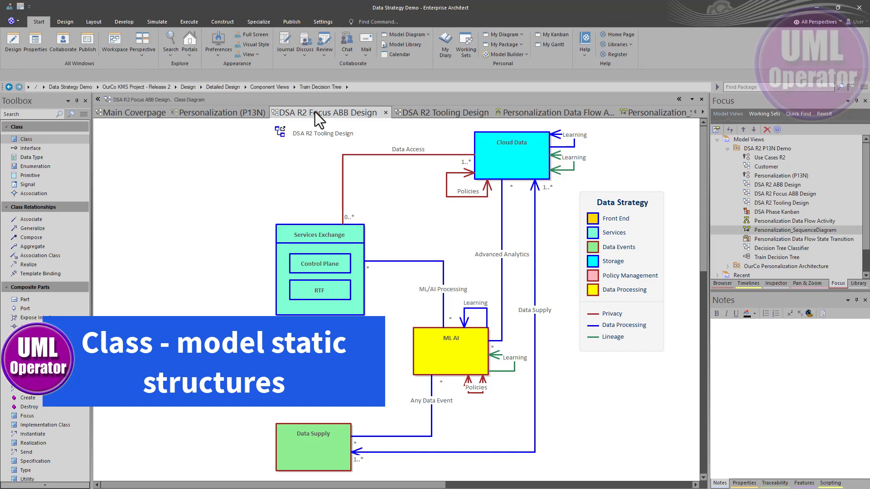
{"action": "left_click", "coordinate": [416, 110]}
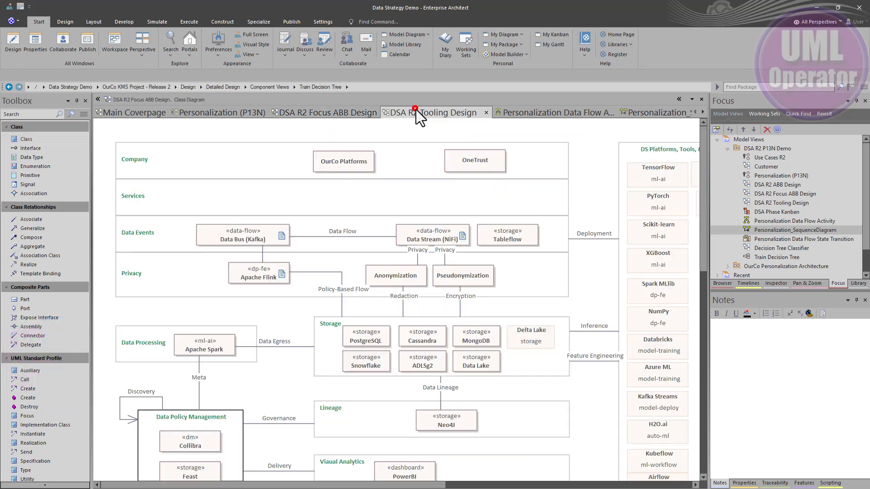
{"action": "left_click", "coordinate": [504, 112]}
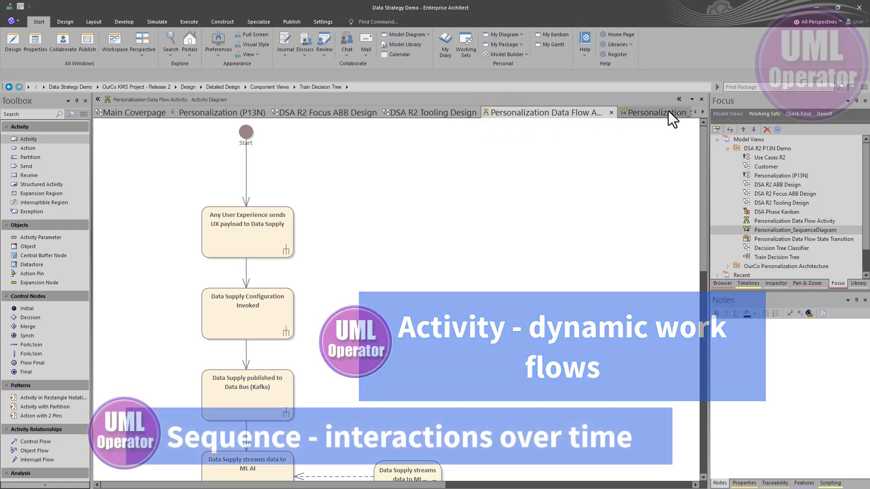
{"action": "left_click", "coordinate": [668, 112]}
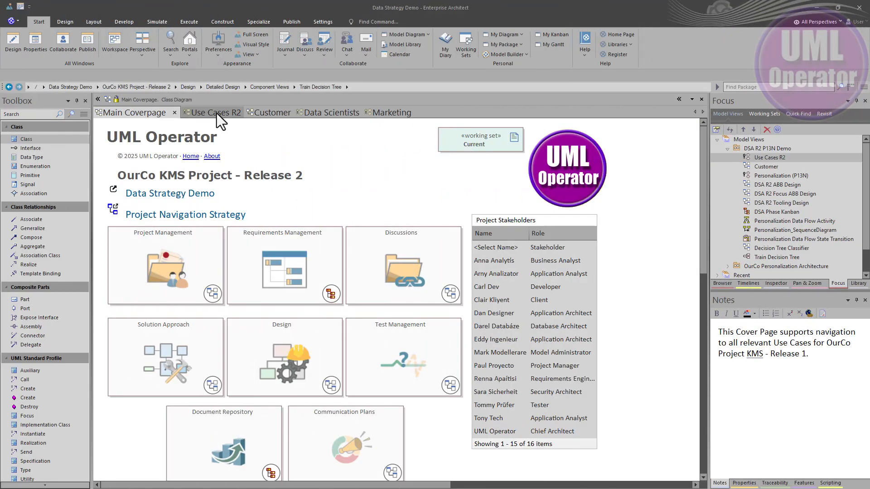
{"action": "left_click", "coordinate": [216, 113]}
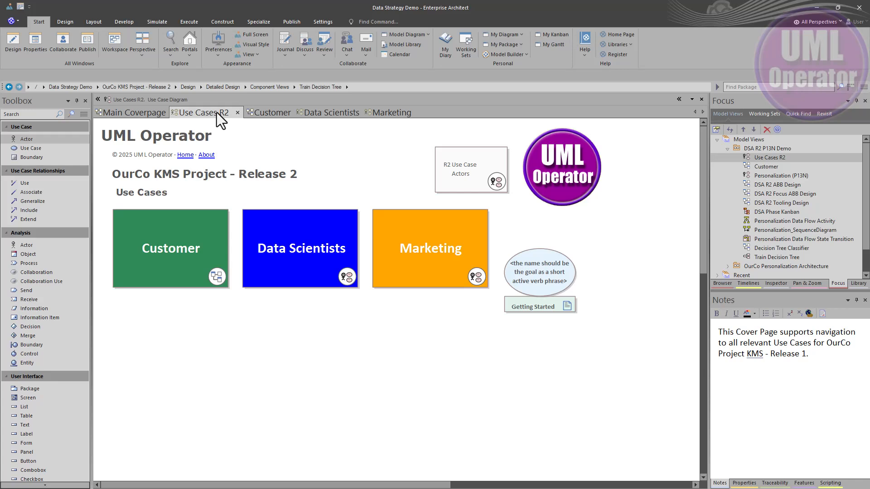
Open the properties of the template use case on Use Cases R2 and scroll through its notes.
{"action": "right_click", "coordinate": [534, 278]}
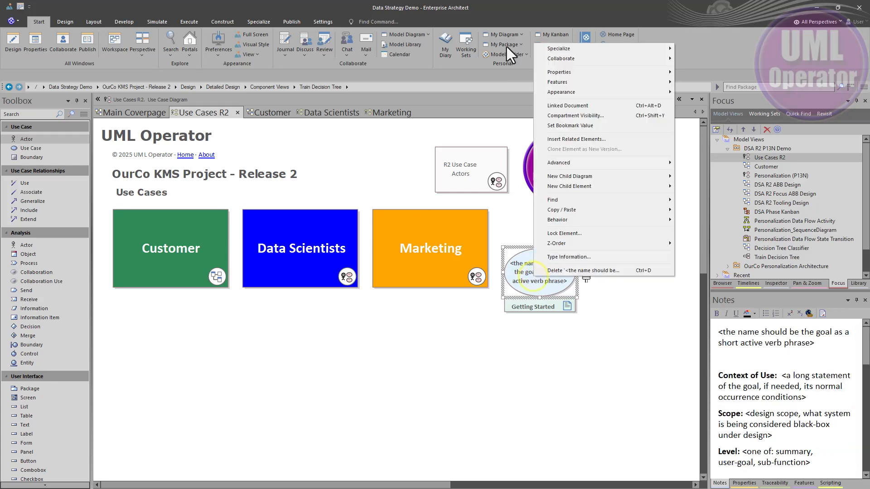
{"action": "left_click", "coordinate": [580, 70]}
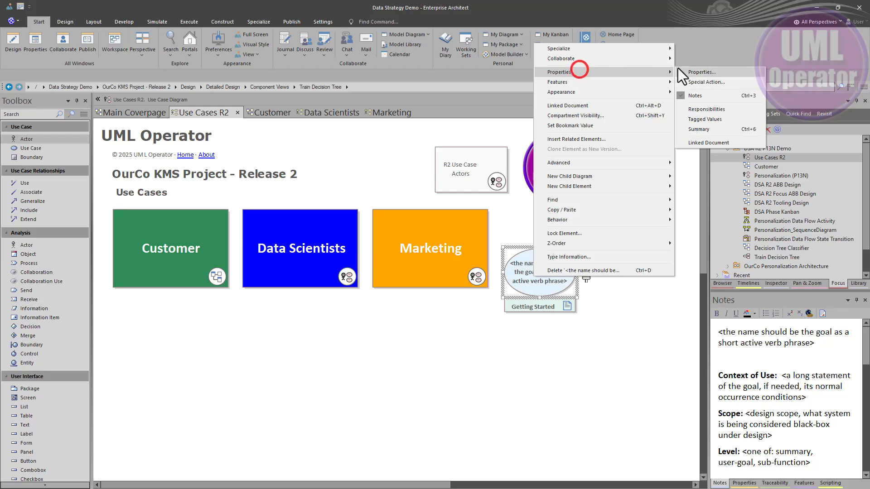
{"action": "left_click", "coordinate": [706, 72]}
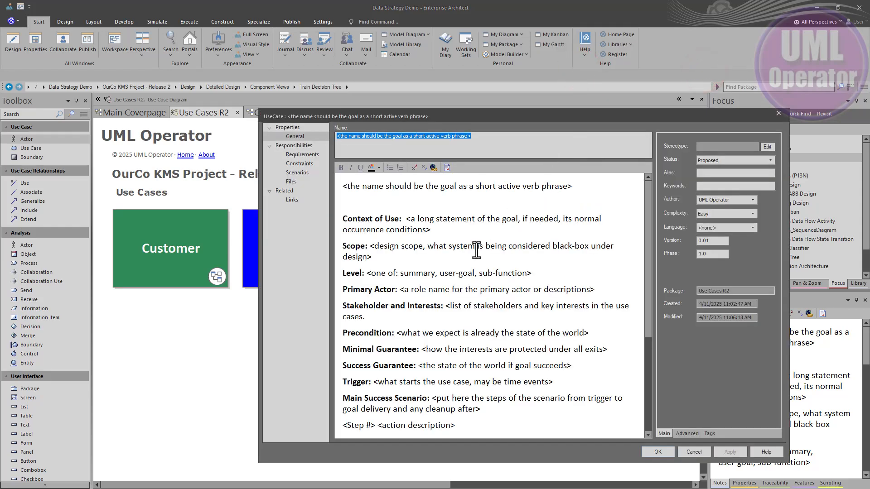
{"action": "scroll", "coordinate": [476, 250], "scroll_direction": "down", "scroll_amount": 5}
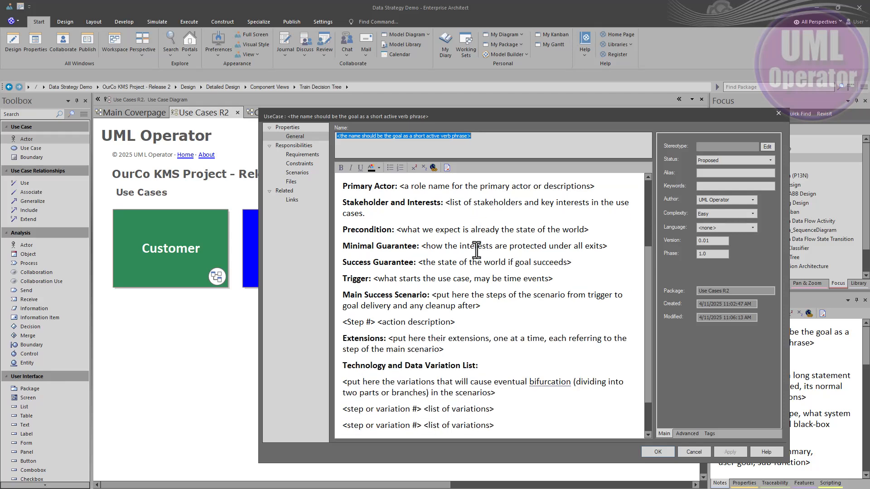
{"action": "scroll", "coordinate": [476, 250], "scroll_direction": "up", "scroll_amount": 5}
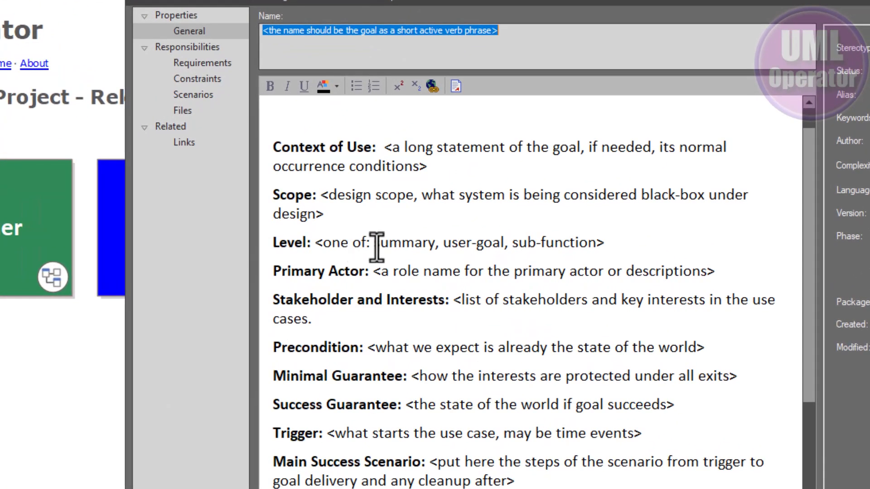
{"action": "left_click", "coordinate": [379, 243]}
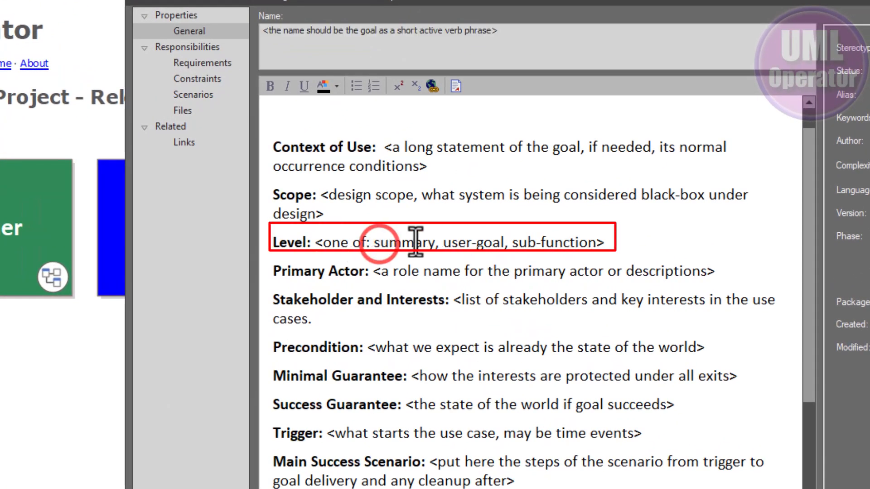
Highlight the summary, user-goal and sub-function options of the Level entry in the use case notes.
{"action": "mouse_move", "coordinate": [443, 244]}
{"action": "left_mouse_down"}
{"action": "mouse_move", "coordinate": [589, 240]}
{"action": "mouse_move", "coordinate": [595, 248]}
{"action": "left_mouse_up"}
{"action": "left_click", "coordinate": [521, 245]}
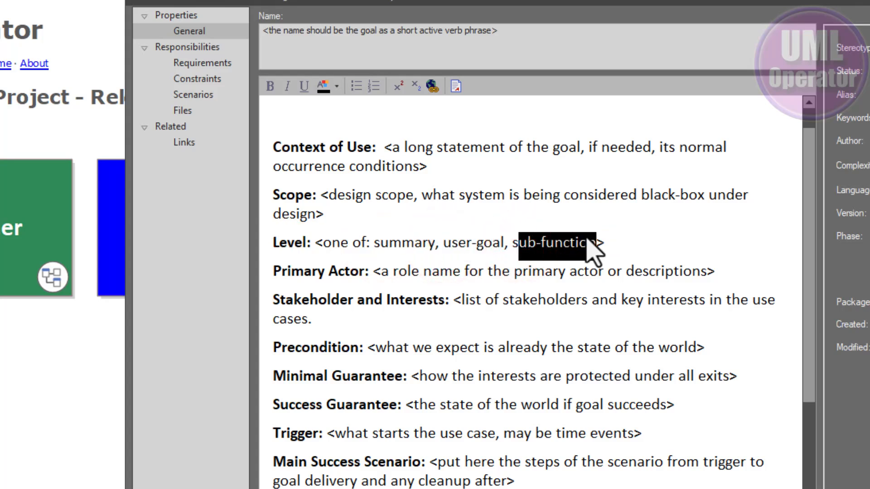
{"action": "double_click", "coordinate": [396, 243]}
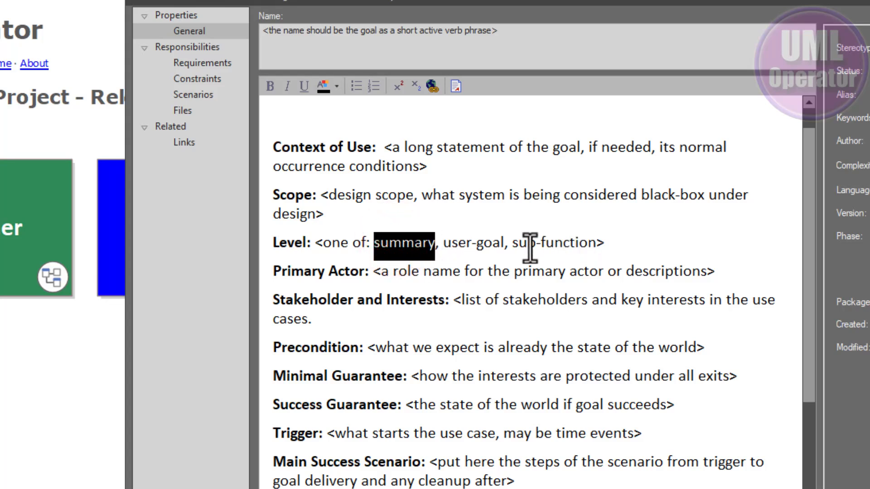
{"action": "left_click", "coordinate": [511, 244]}
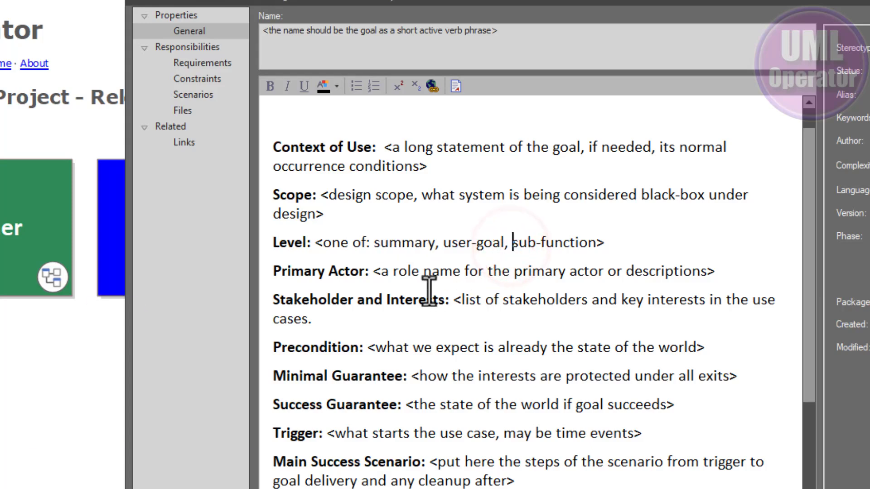
{"action": "double_click", "coordinate": [415, 242]}
{"action": "left_click", "coordinate": [469, 272]}
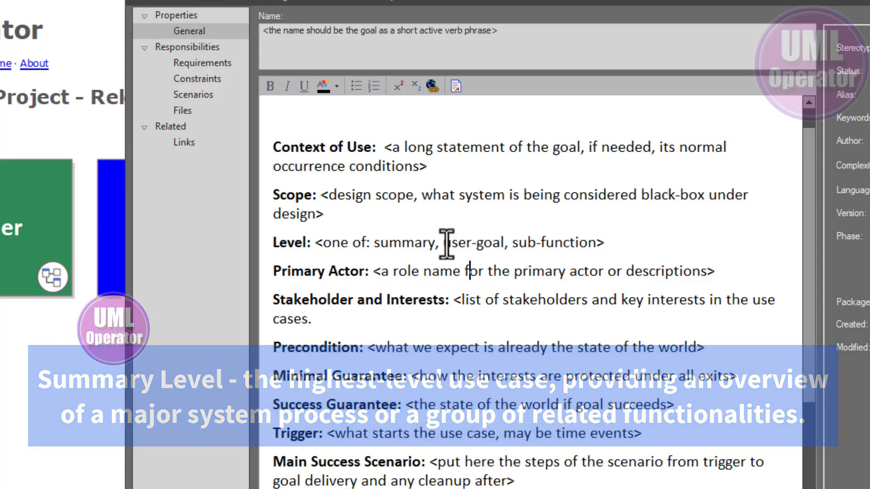
{"action": "left_click_drag", "start_coordinate": [444, 244], "coordinate": [505, 245]}
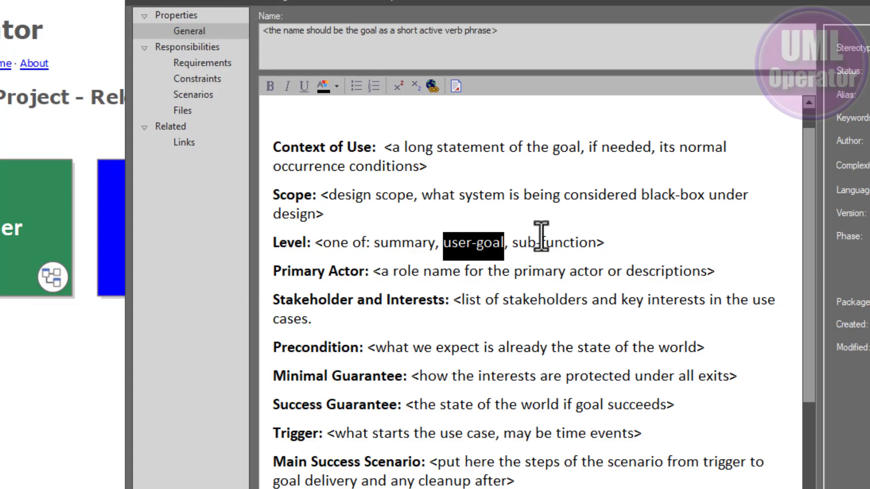
{"action": "left_click_drag", "start_coordinate": [519, 243], "coordinate": [604, 242]}
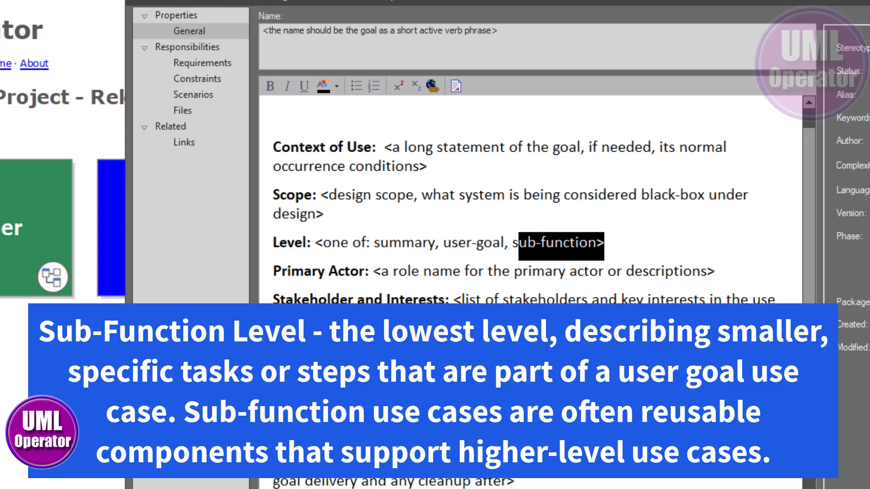
{"action": "left_click", "coordinate": [636, 320]}
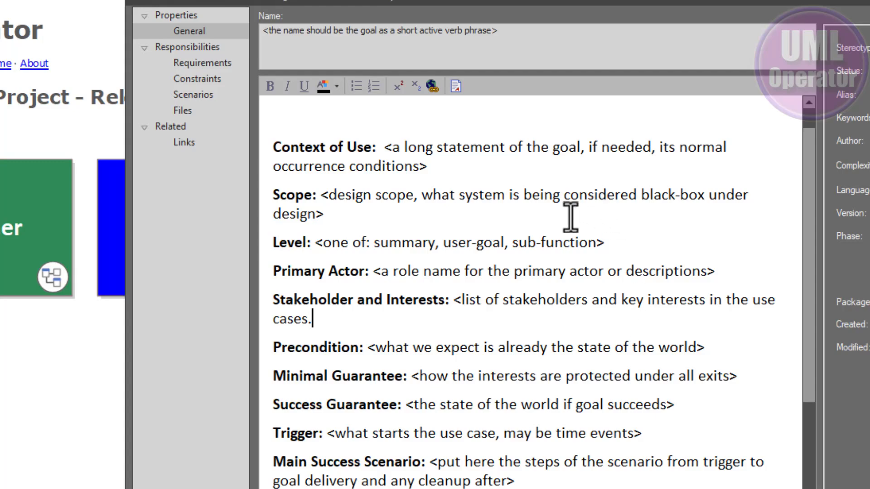
{"action": "left_click_drag", "start_coordinate": [382, 270], "coordinate": [419, 270]}
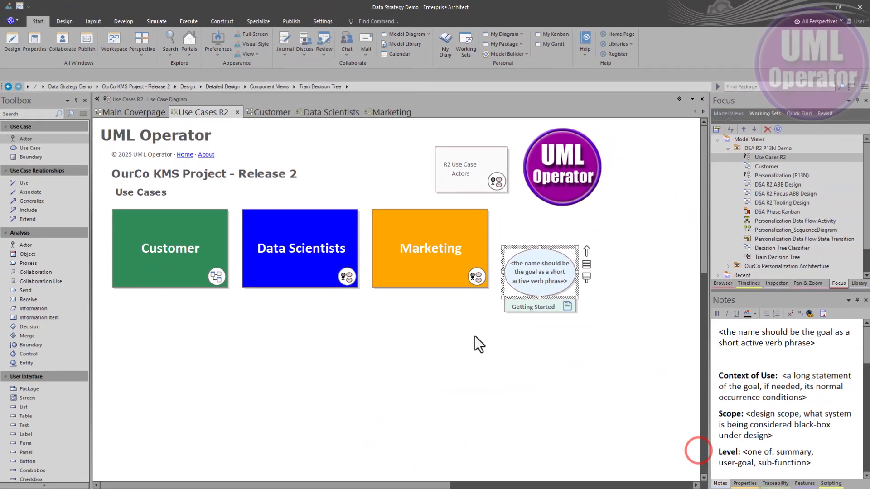
Open the Customer use cases diagram and from it the R2 Use Case Actors diagram.
{"action": "left_click", "coordinate": [421, 382]}
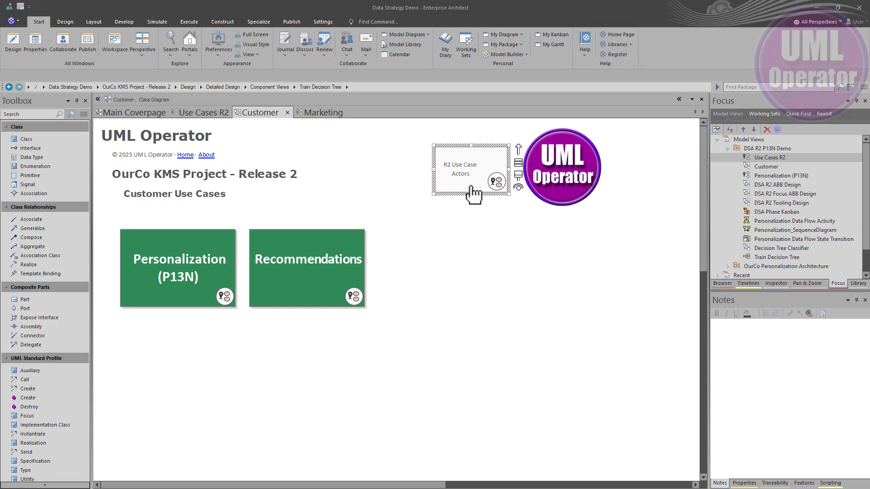
{"action": "double_click", "coordinate": [471, 187]}
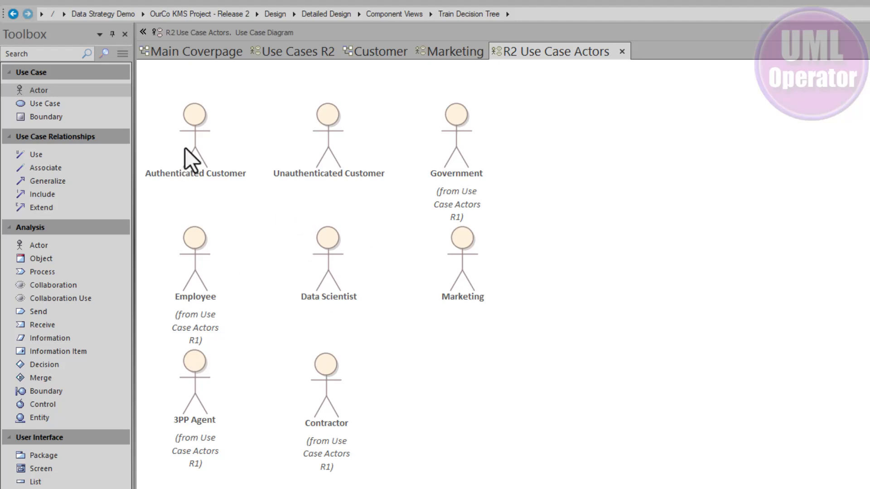
Select the actors one by one on the R2 Use Case Actors diagram.
{"action": "left_click", "coordinate": [208, 149]}
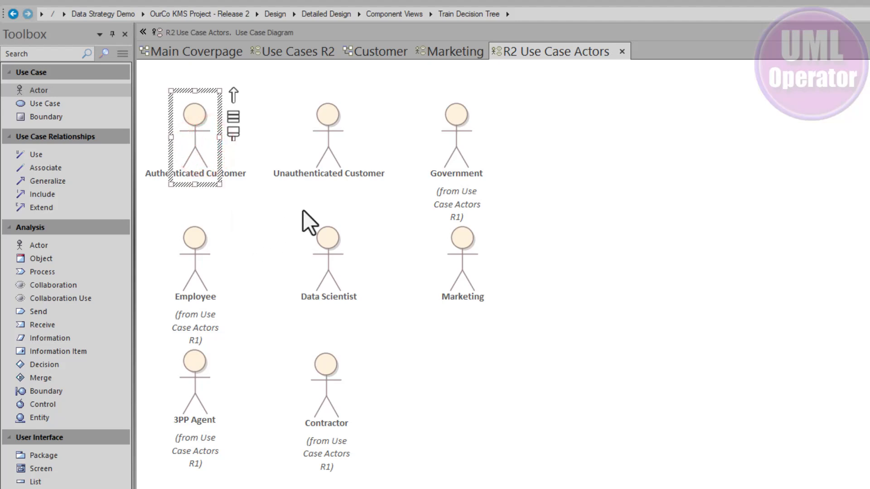
{"action": "left_click", "coordinate": [323, 137]}
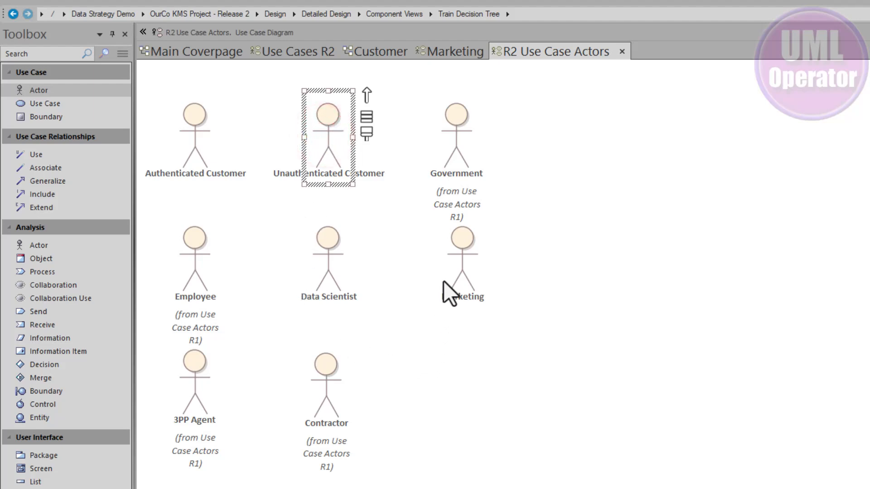
{"action": "left_click", "coordinate": [464, 259]}
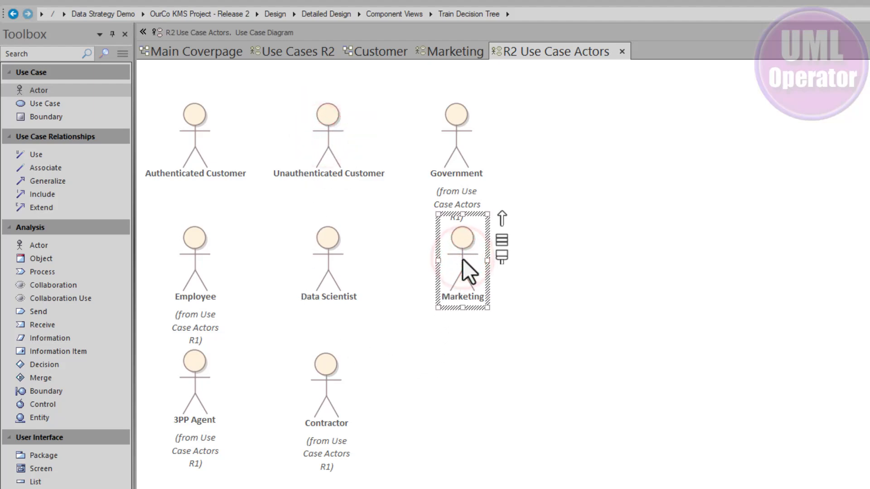
{"action": "left_click", "coordinate": [316, 259]}
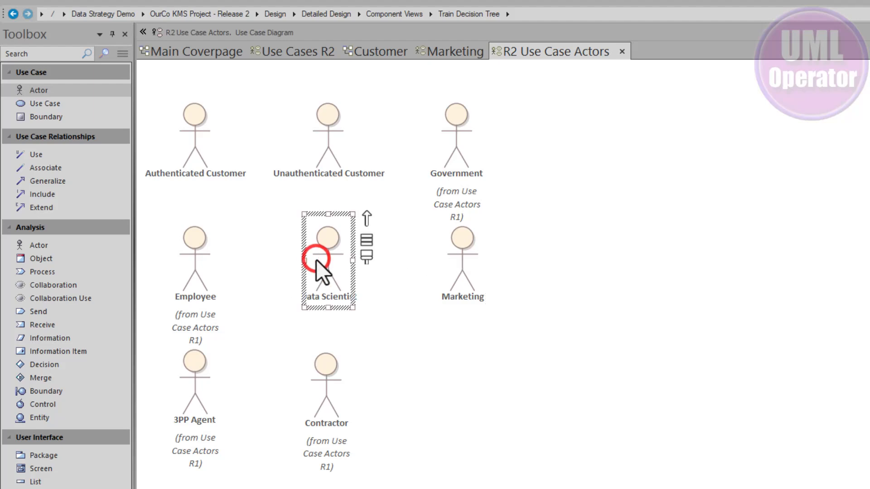
{"action": "left_click", "coordinate": [440, 336]}
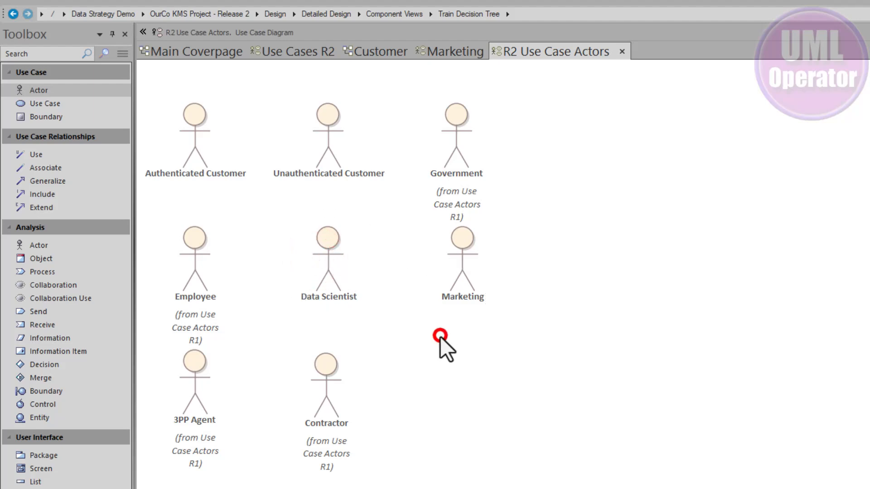
{"action": "left_click", "coordinate": [330, 249]}
{"action": "left_click", "coordinate": [380, 322]}
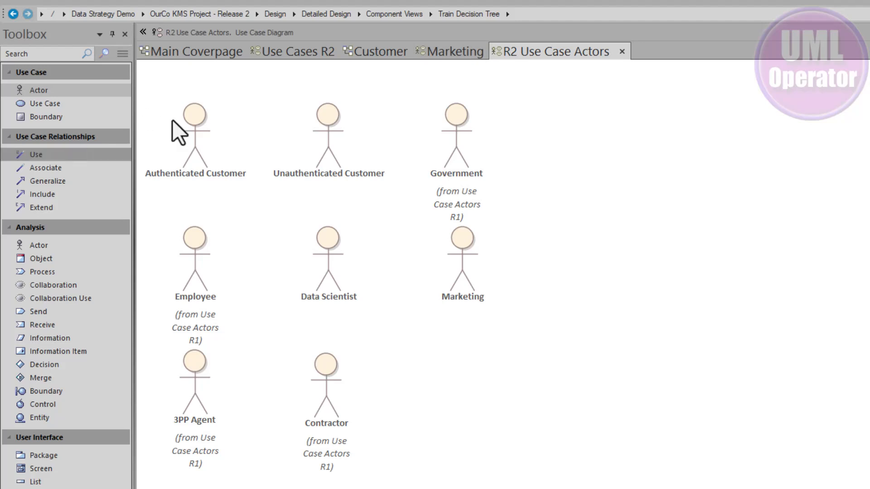
Return to the Customer diagram and open the Personalization (P13N) use case diagram.
{"action": "left_click", "coordinate": [367, 53]}
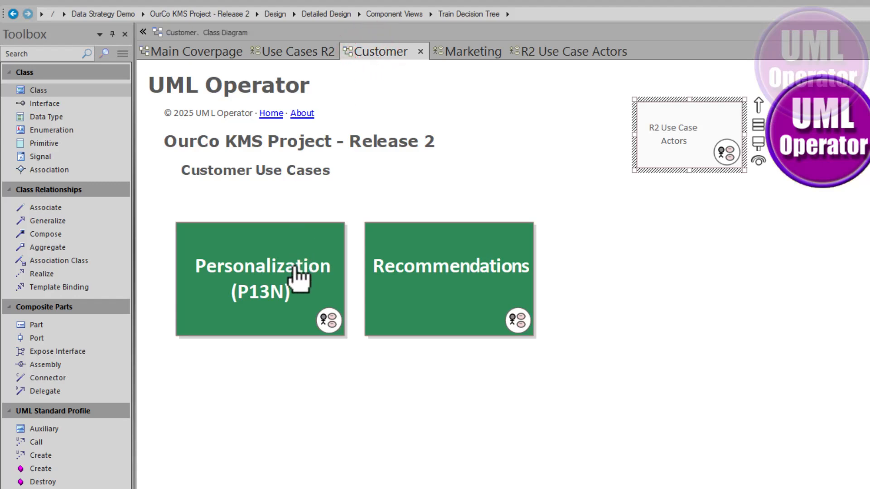
{"action": "double_click", "coordinate": [286, 263]}
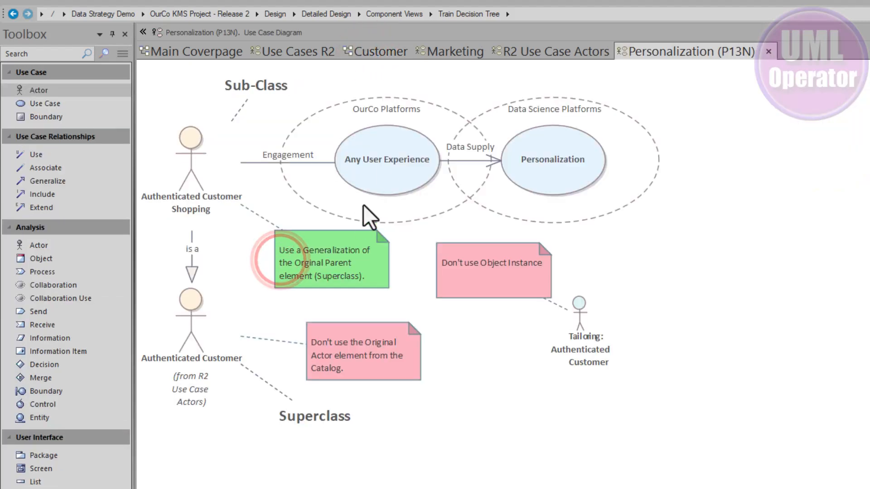
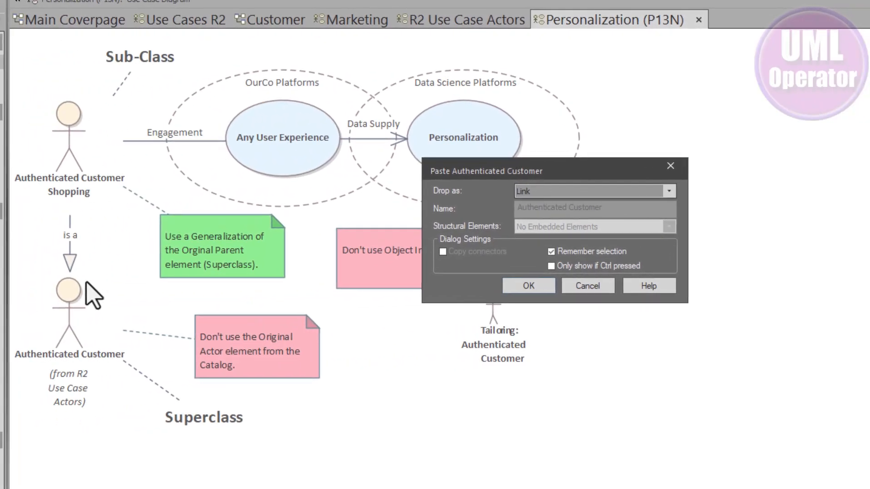
Inspect the Drop as options for pasting the Authenticated Customer actor, then cancel the paste.
{"action": "left_click", "coordinate": [678, 188]}
{"action": "left_click", "coordinate": [671, 190]}
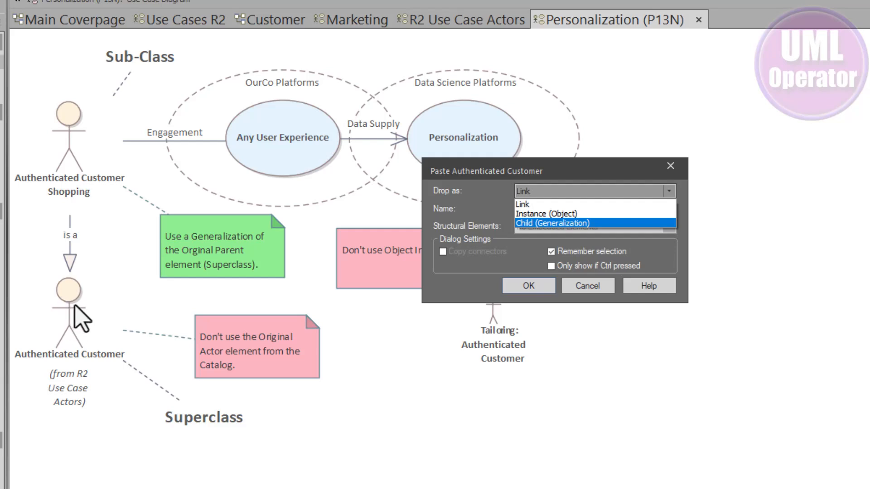
{"action": "left_click", "coordinate": [585, 289]}
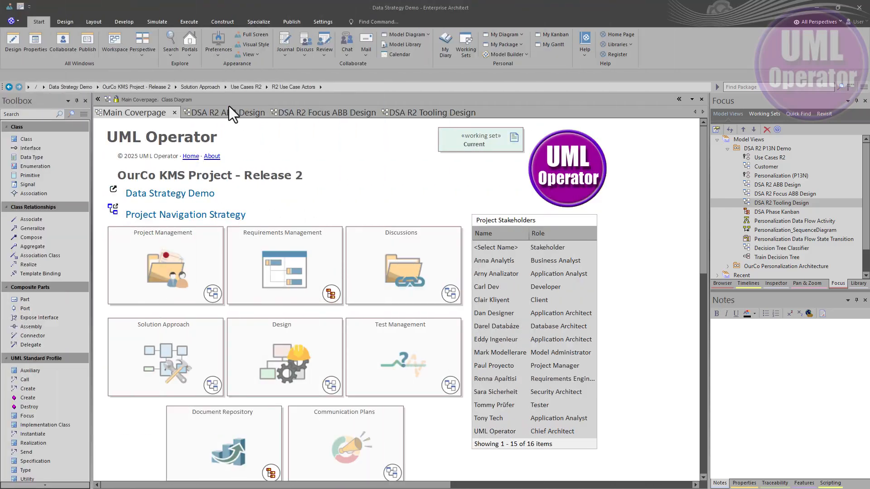
Open the DSA R2 ABB Design, DSA R2 Focus ABB Design and DSA R2 Tooling Design diagrams in turn.
{"action": "left_click", "coordinate": [226, 110]}
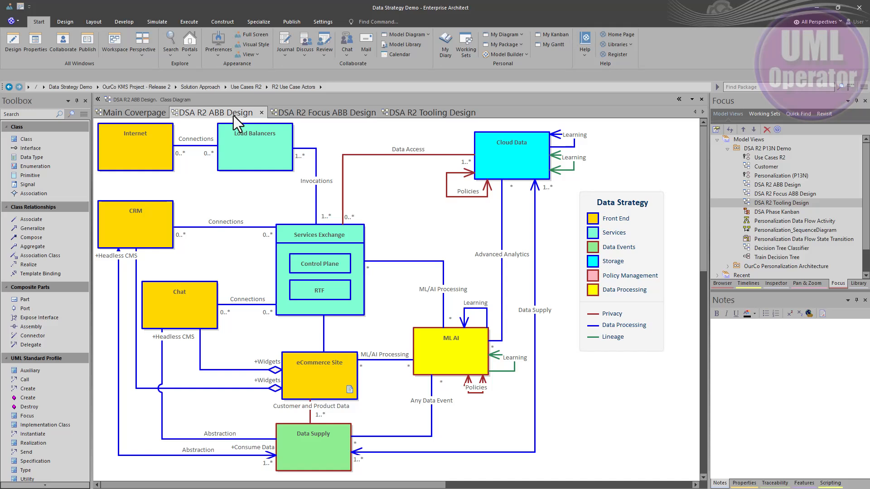
{"action": "left_click", "coordinate": [331, 112]}
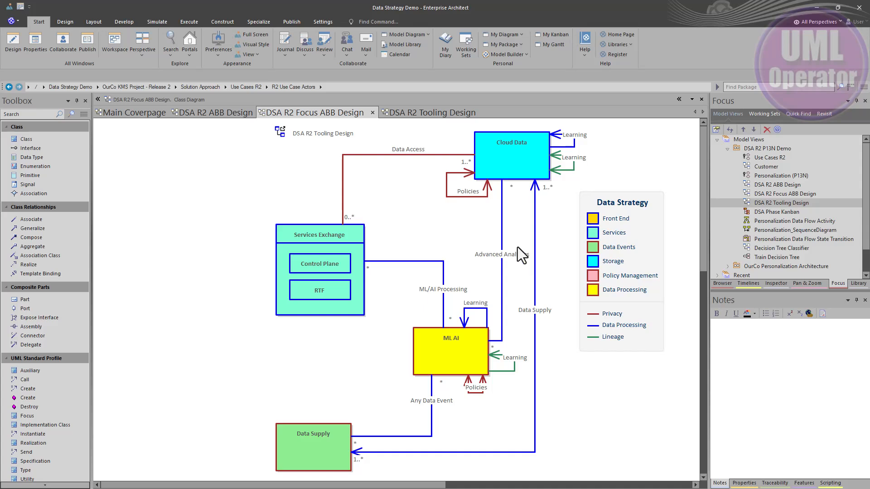
{"action": "left_click", "coordinate": [405, 113]}
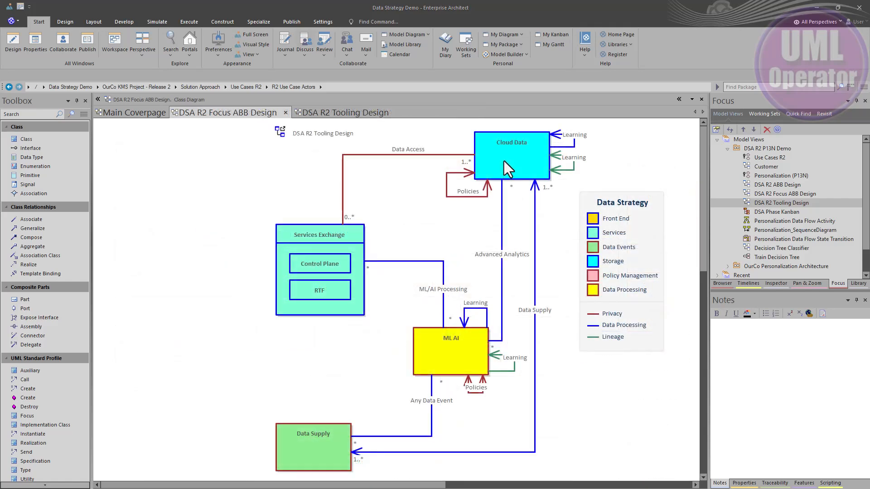
Select the Cloud Data, ML AI and Data Supply elements on the Focus ABB Design diagram to view their notes.
{"action": "left_click", "coordinate": [504, 162]}
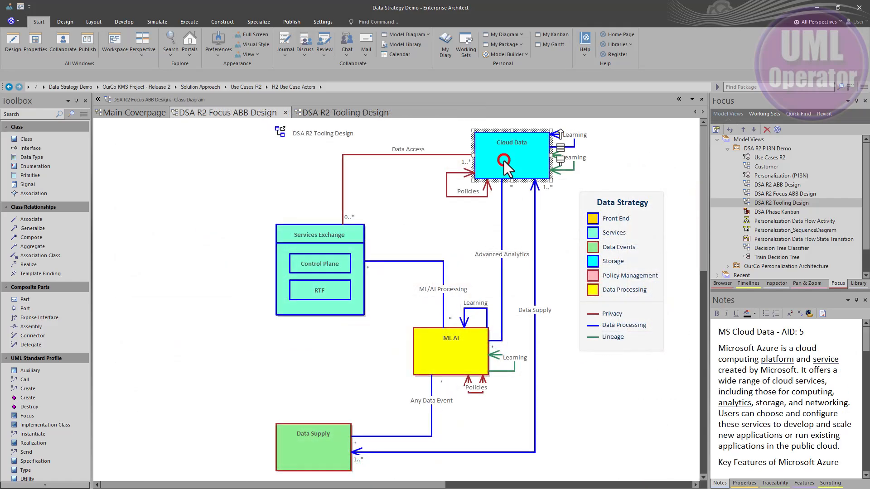
{"action": "left_click", "coordinate": [457, 344]}
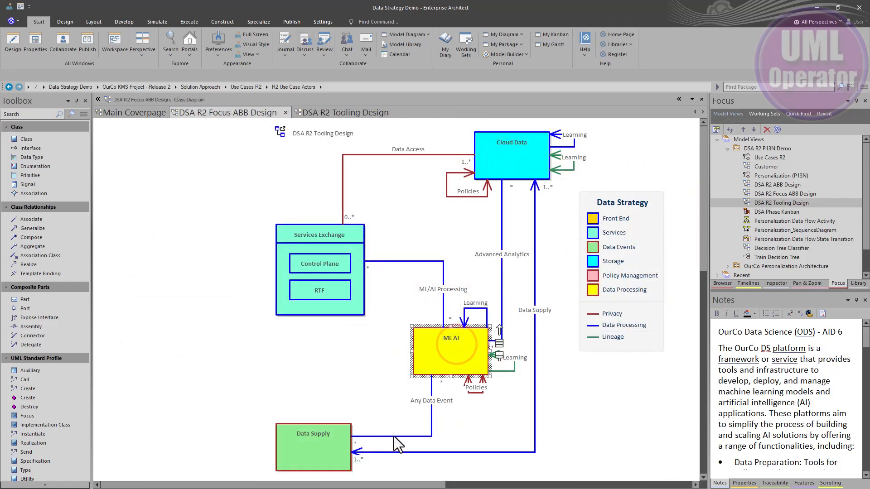
{"action": "left_click", "coordinate": [320, 448]}
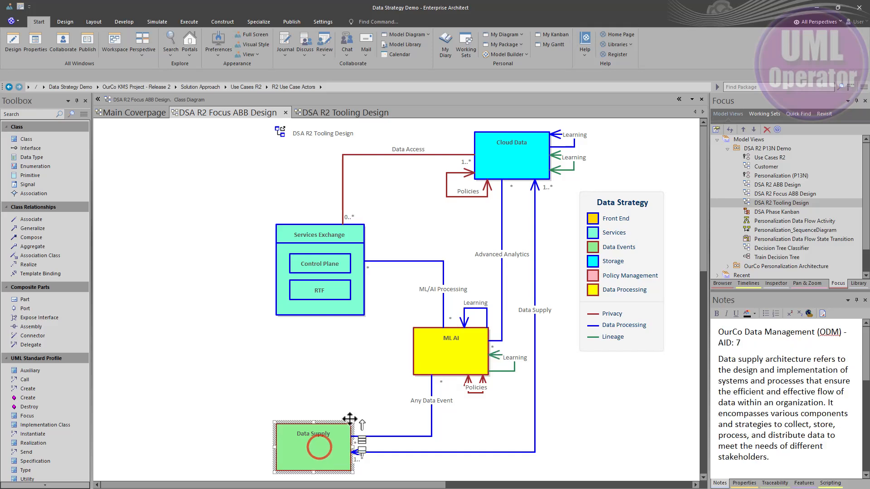
Open the DSA Phase Kanban diagram and open the Data Bus (Kafka) card's properties at its Phase field.
{"action": "left_click", "coordinate": [349, 116]}
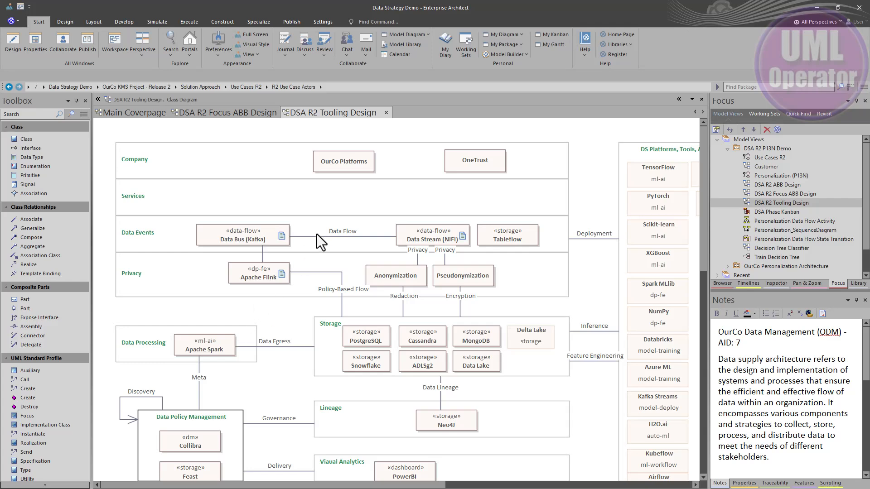
{"action": "left_click", "coordinate": [425, 112]}
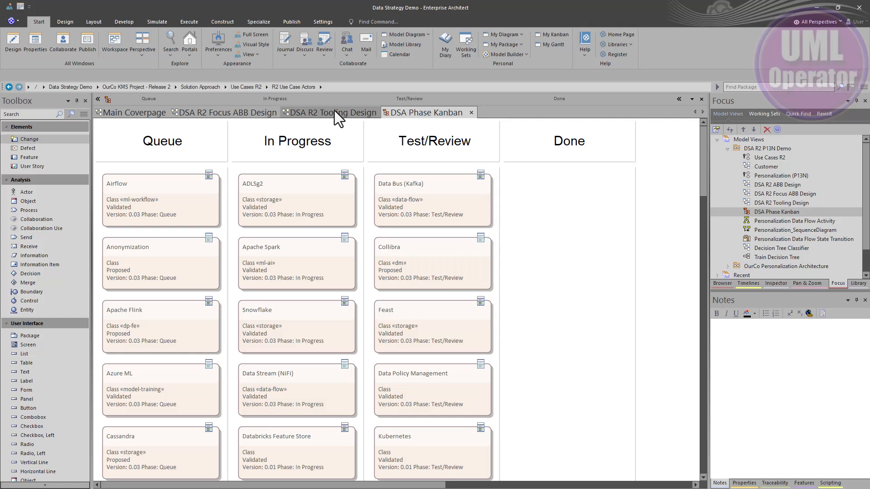
{"action": "double_click", "coordinate": [412, 189]}
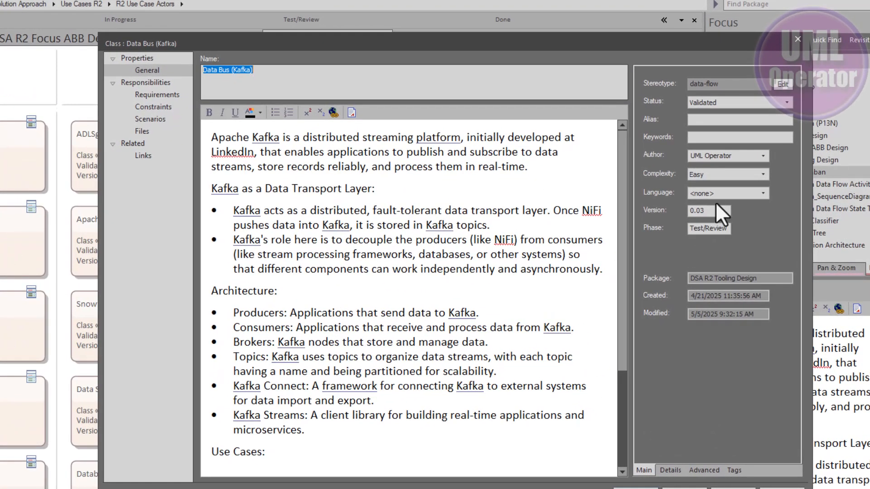
{"action": "left_click", "coordinate": [713, 228]}
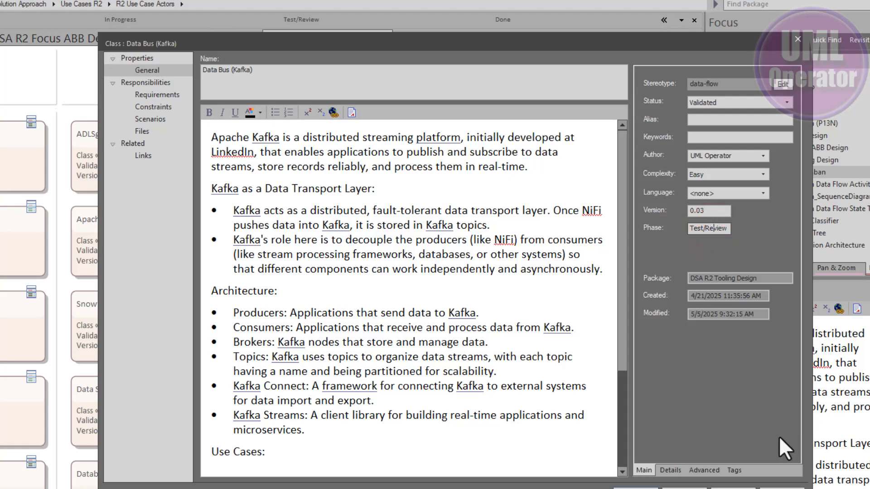
Review the Data Bus (Kafka) tagged values, including the Release options, then close its properties.
{"action": "left_click", "coordinate": [734, 472]}
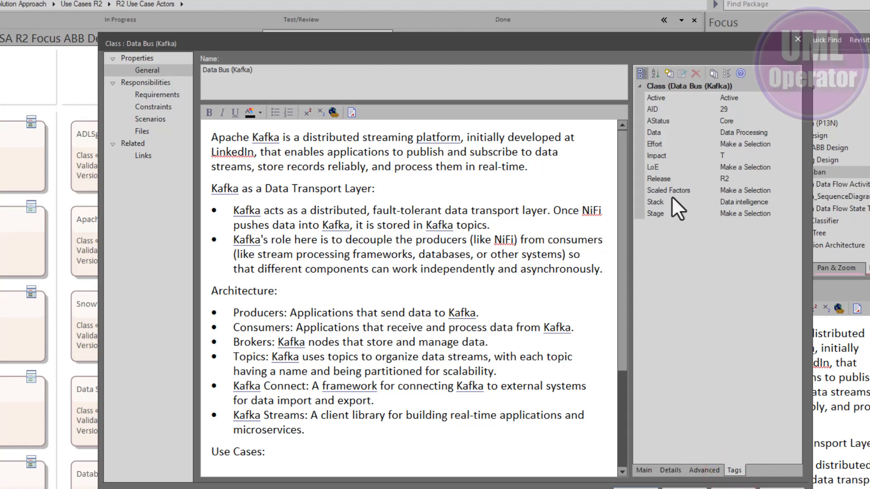
{"action": "left_click", "coordinate": [673, 179]}
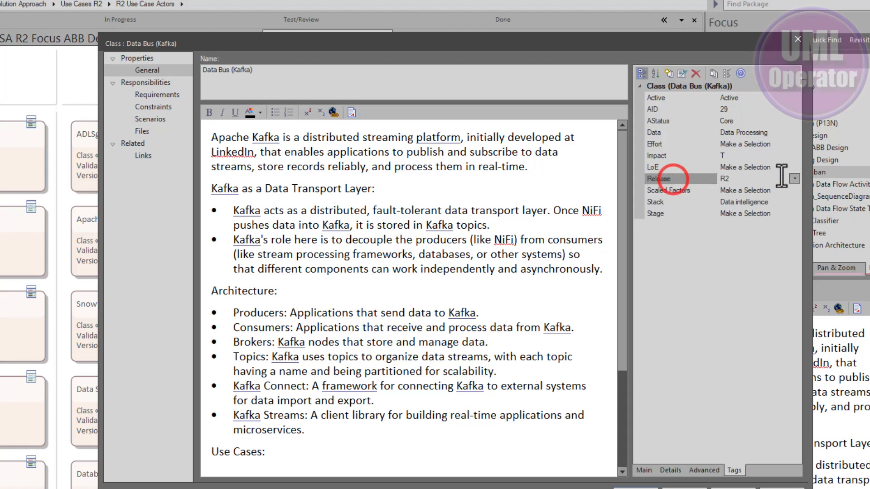
{"action": "left_click", "coordinate": [796, 179]}
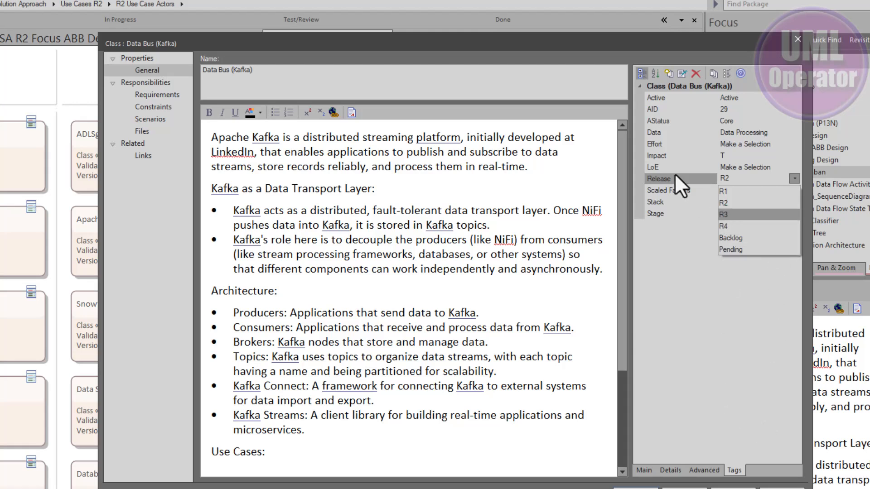
{"action": "left_click", "coordinate": [634, 469]}
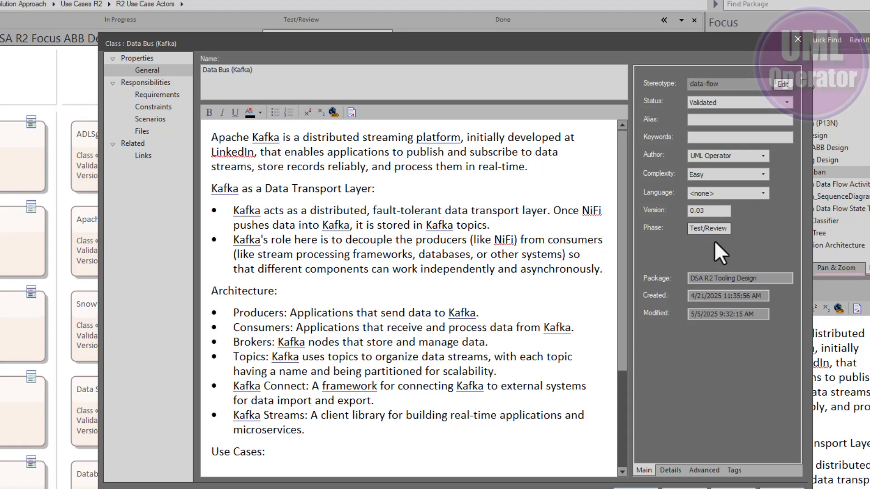
{"action": "left_click", "coordinate": [689, 485]}
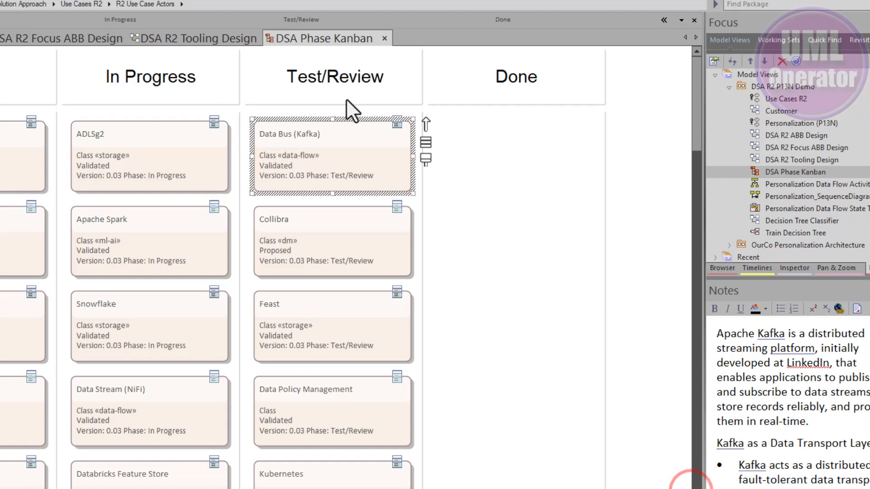
Move the Data Bus (Kafka) card to the Done column of the kanban.
{"action": "left_click", "coordinate": [342, 84]}
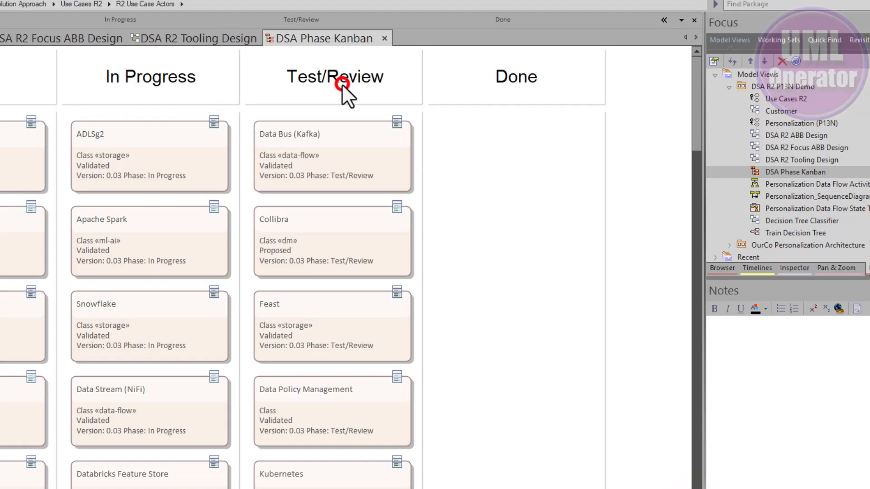
{"action": "left_click", "coordinate": [327, 160]}
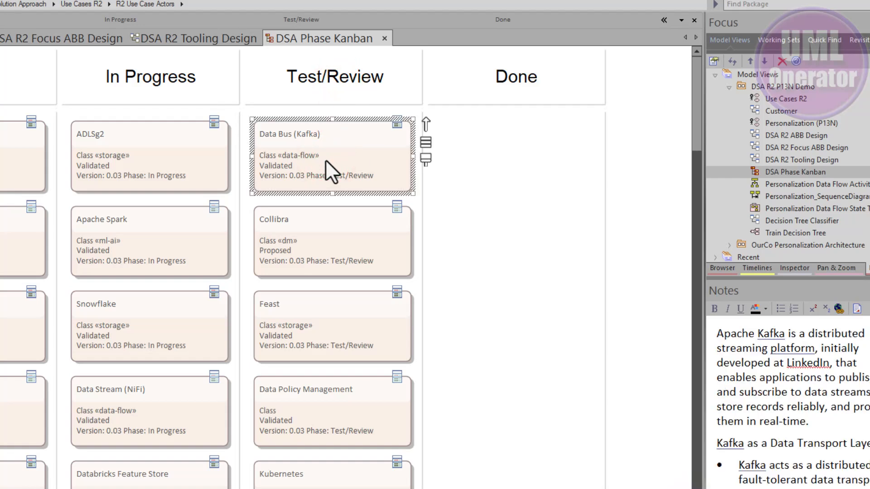
{"action": "left_click_drag", "start_coordinate": [326, 159], "coordinate": [502, 161]}
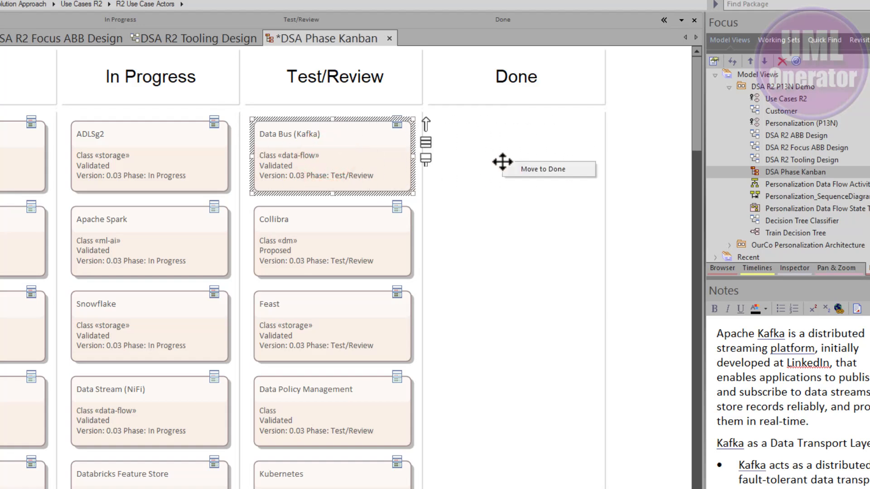
{"action": "left_click", "coordinate": [542, 170]}
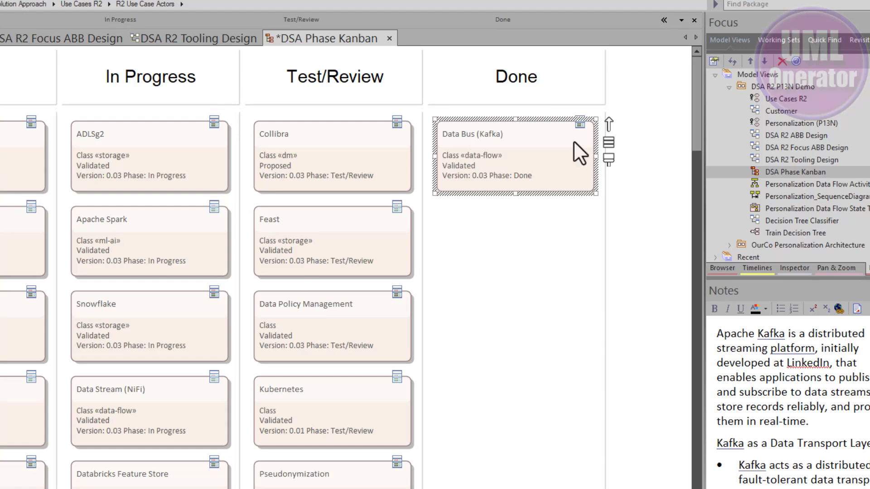
Open the Data Bus (Kafka) properties to check its Phase field, then close them.
{"action": "double_click", "coordinate": [513, 160]}
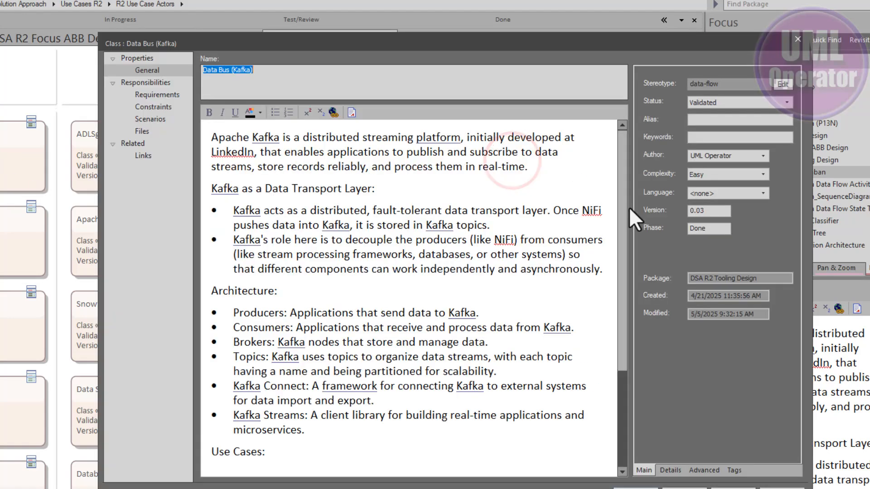
{"action": "double_click", "coordinate": [706, 229]}
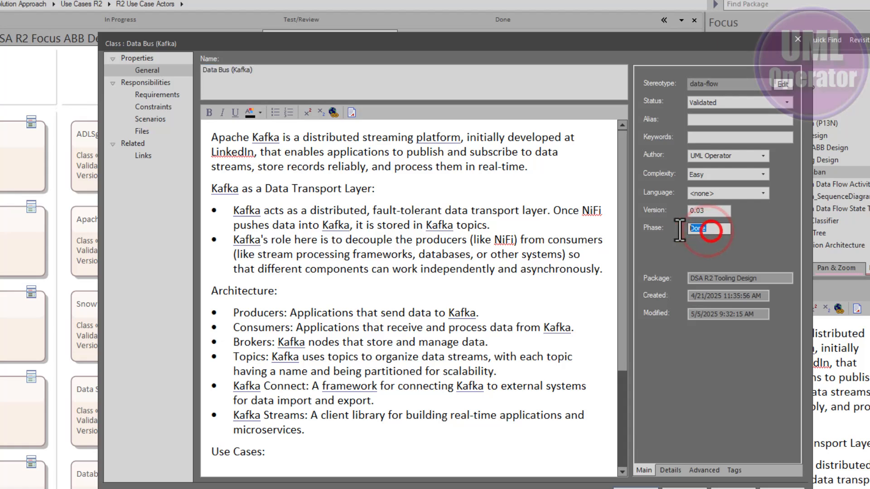
{"action": "left_click", "coordinate": [679, 484]}
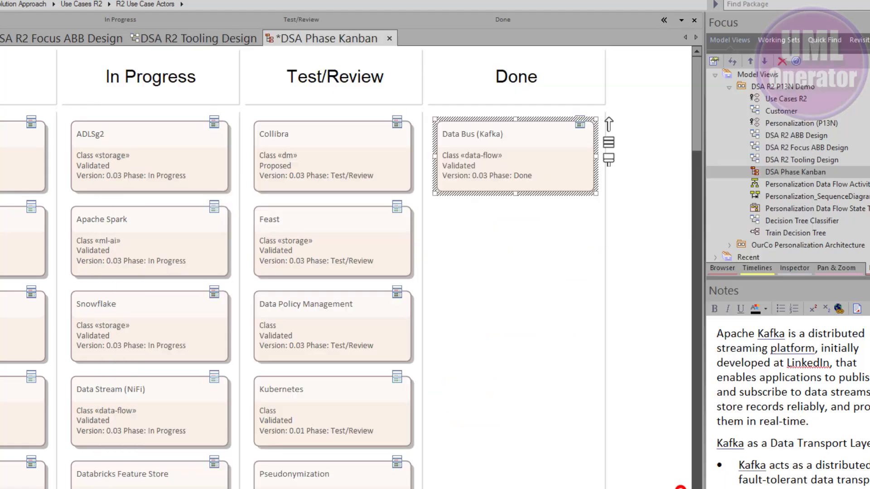
Move the Data Bus (Kafka) card back to the Test/Review column.
{"action": "left_click_drag", "start_coordinate": [553, 171], "coordinate": [375, 155]}
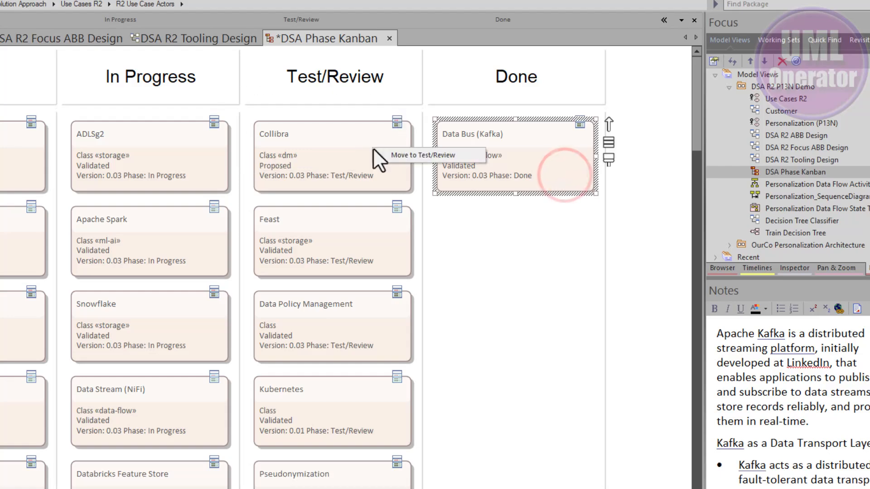
{"action": "left_click", "coordinate": [400, 156]}
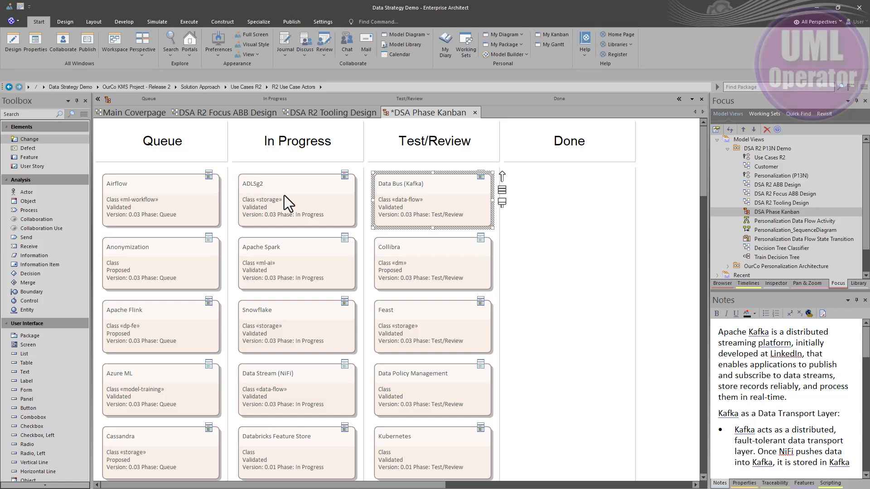
Open the Personalization (P13N) diagram and view the Personalization use case's scenarios, then close them.
{"action": "right_click", "coordinate": [426, 201]}
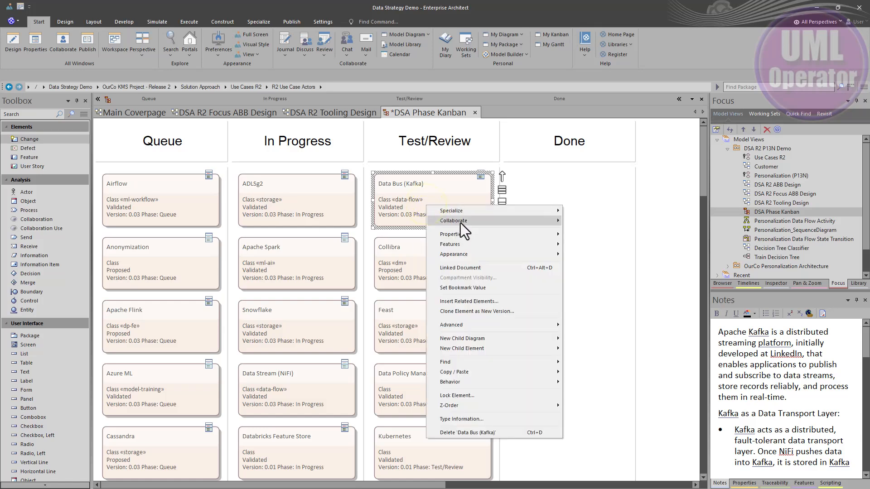
{"action": "mouse_move", "coordinate": [460, 223]}
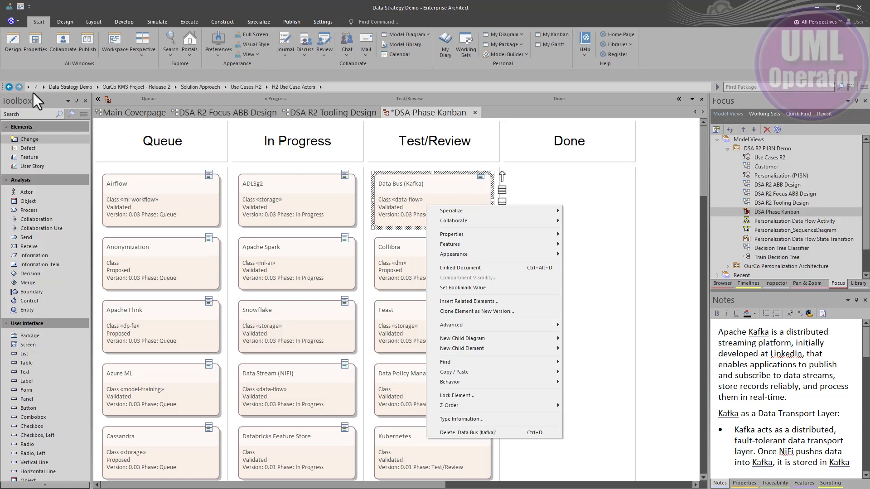
{"action": "left_click", "coordinate": [247, 116]}
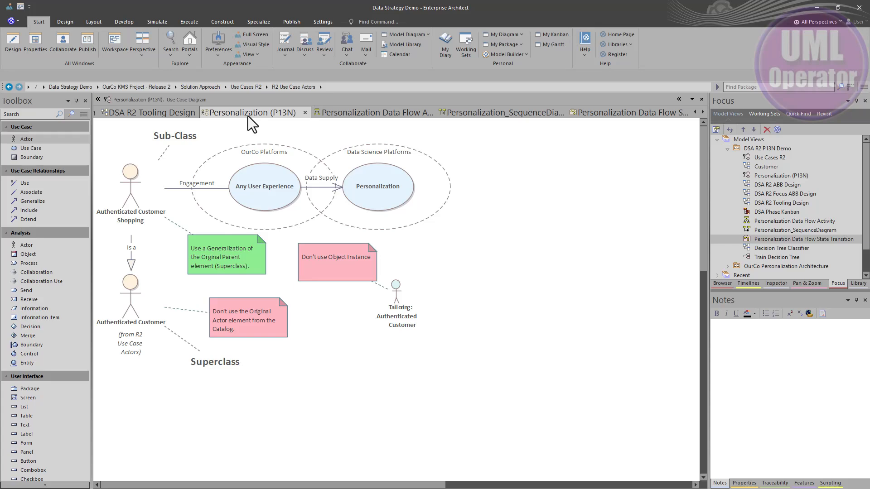
{"action": "double_click", "coordinate": [368, 191]}
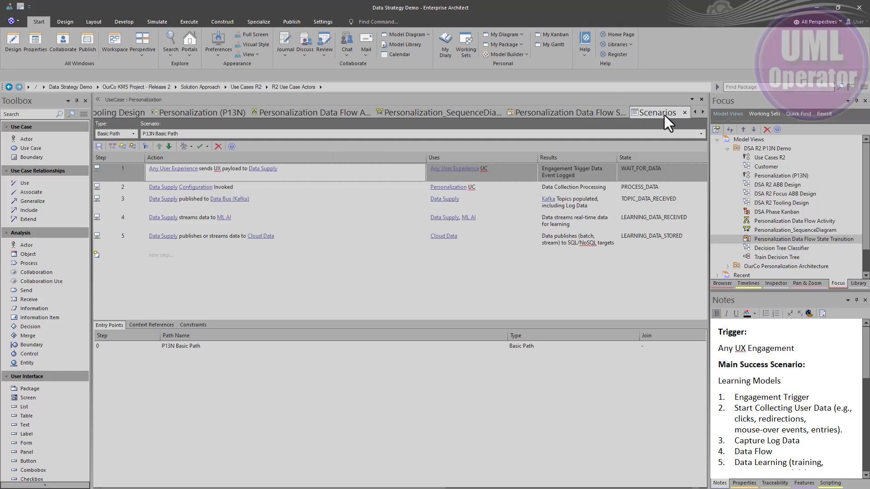
{"action": "left_click", "coordinate": [685, 113]}
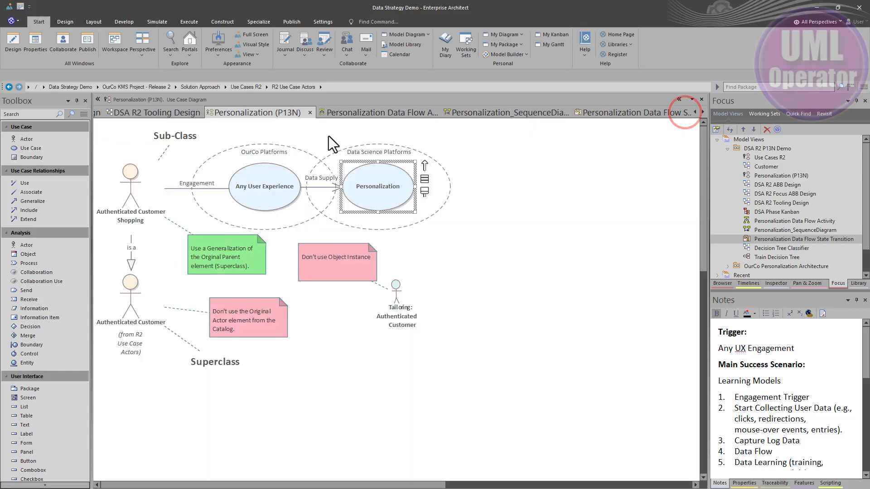
Open the Personalization Data Flow Activity diagram and drill into the Data Supply streams data to ML AI activity diagram.
{"action": "left_click", "coordinate": [345, 116]}
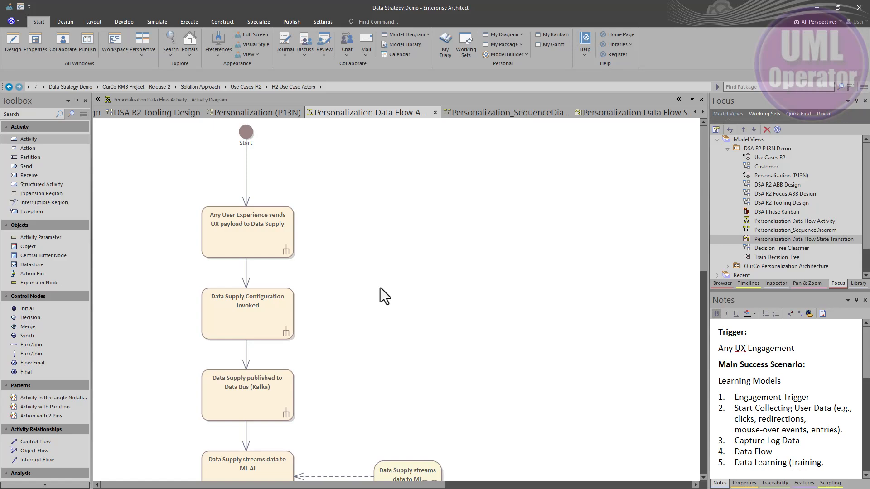
{"action": "scroll", "coordinate": [385, 309], "scroll_direction": "down", "scroll_amount": 3}
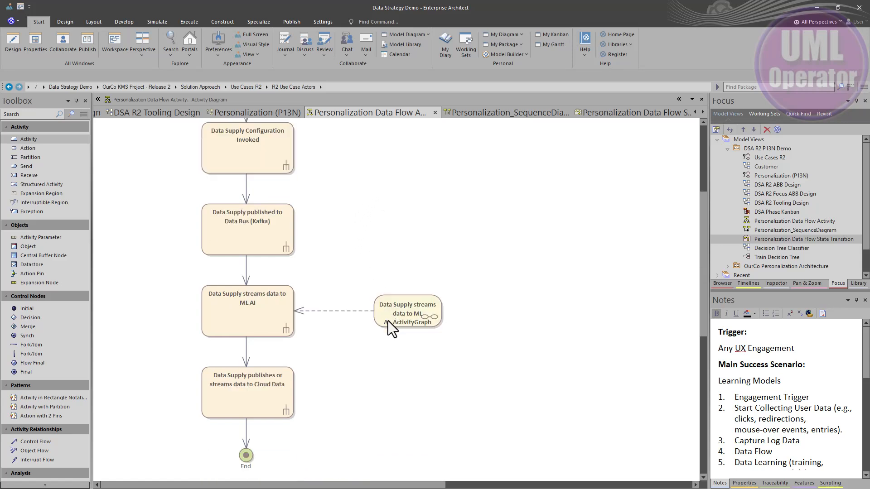
{"action": "left_click", "coordinate": [388, 320]}
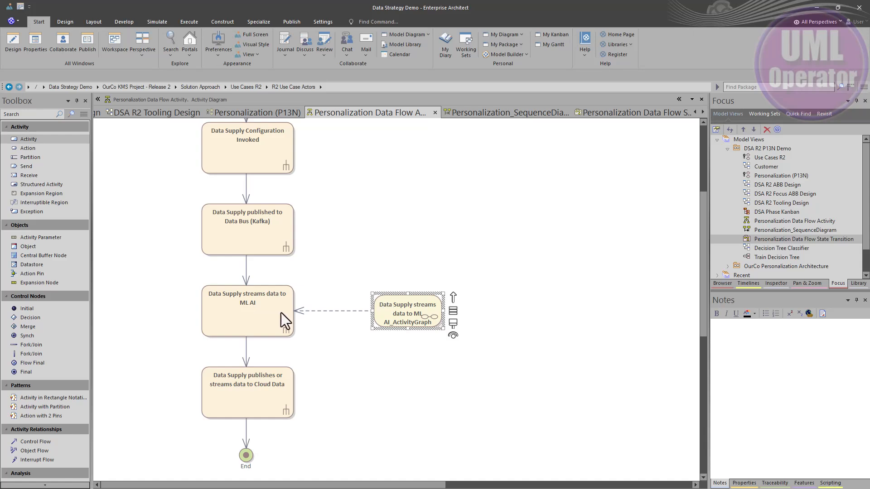
{"action": "double_click", "coordinate": [399, 314]}
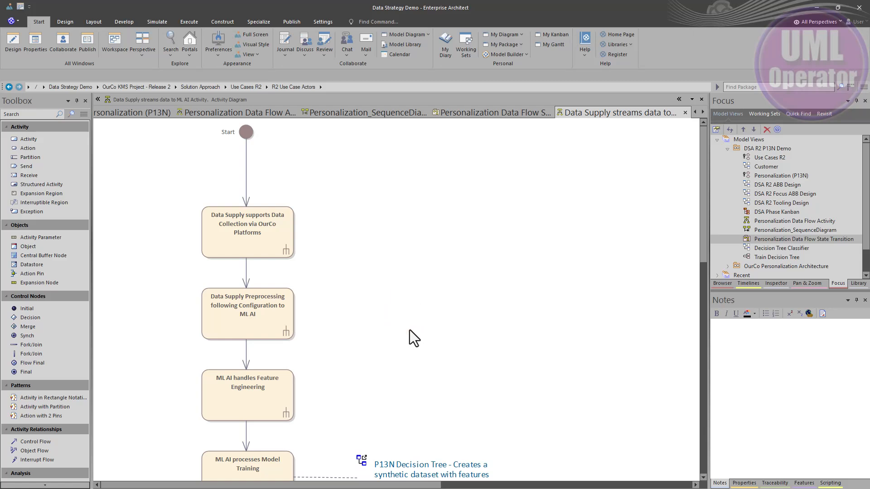
Scroll down the activity diagram and follow the P13N Decision Tree note's link to open the Decision Tree class diagram.
{"action": "scroll", "coordinate": [410, 331], "scroll_direction": "down", "scroll_amount": 3}
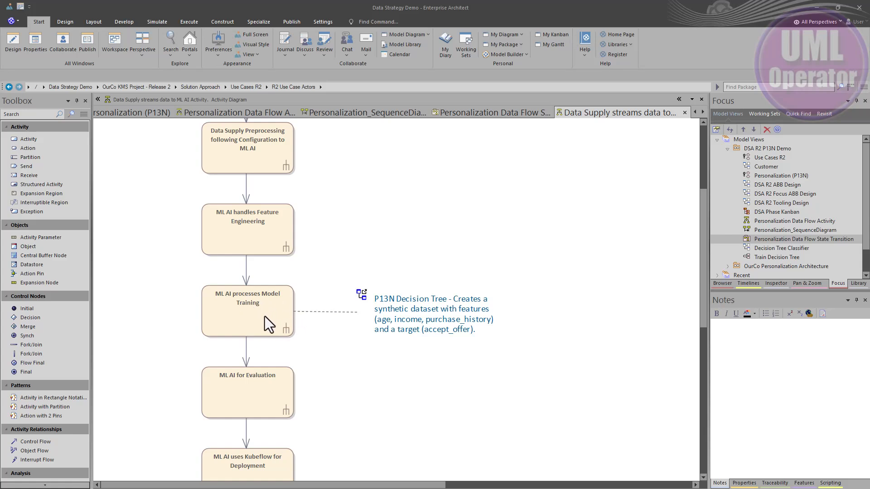
{"action": "left_click", "coordinate": [401, 319]}
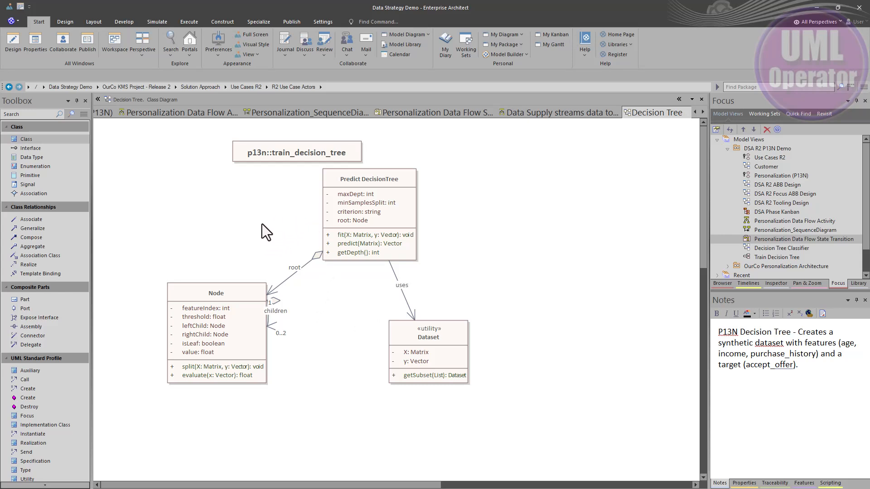
Open the train_decision_tree class's properties to read its description, then close them.
{"action": "left_click", "coordinate": [274, 153]}
{"action": "double_click", "coordinate": [274, 153]}
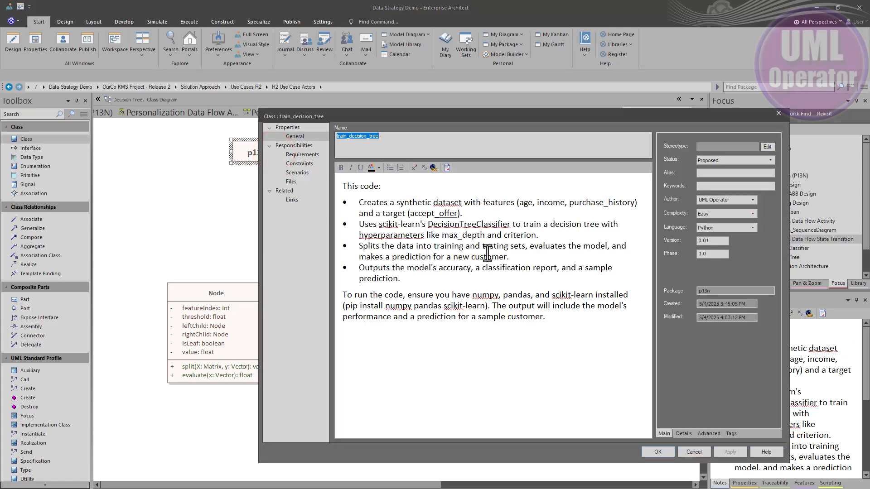
{"action": "left_click", "coordinate": [703, 450]}
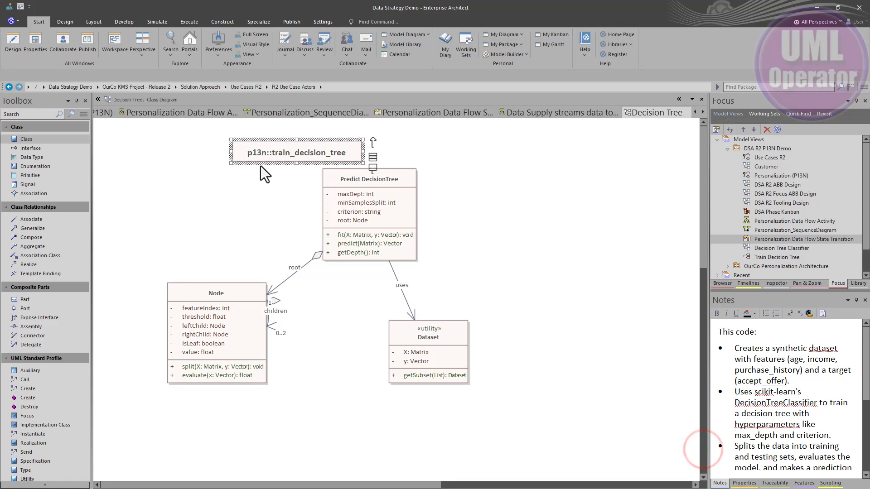
View the train_decision_tree class's Python source code, then return to the Decision Tree diagram.
{"action": "key", "text": "F12"}
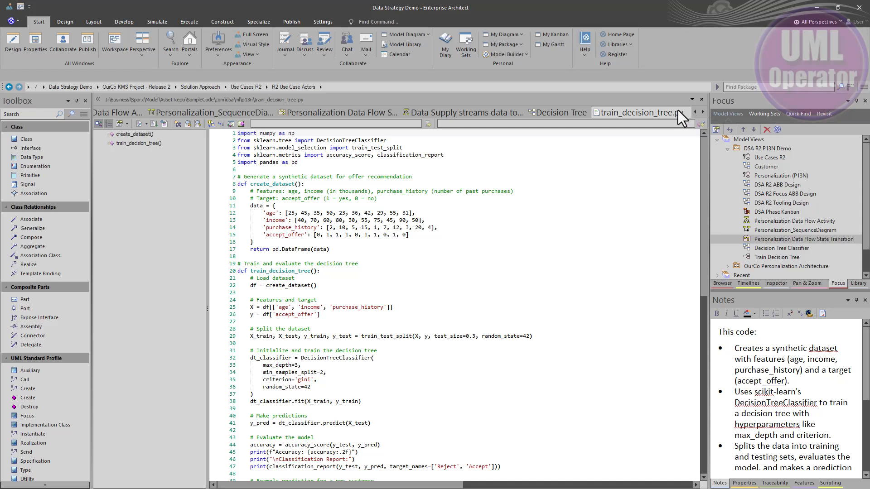
{"action": "left_click", "coordinate": [701, 99]}
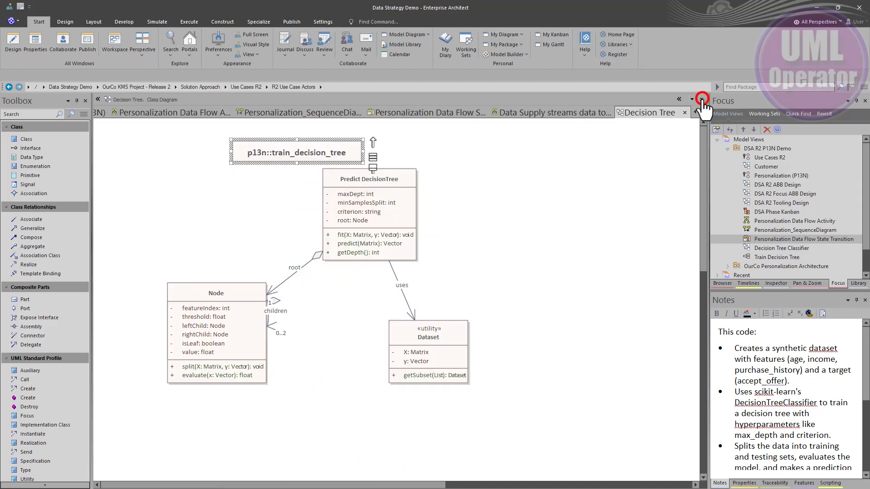
{"action": "left_click", "coordinate": [153, 136]}
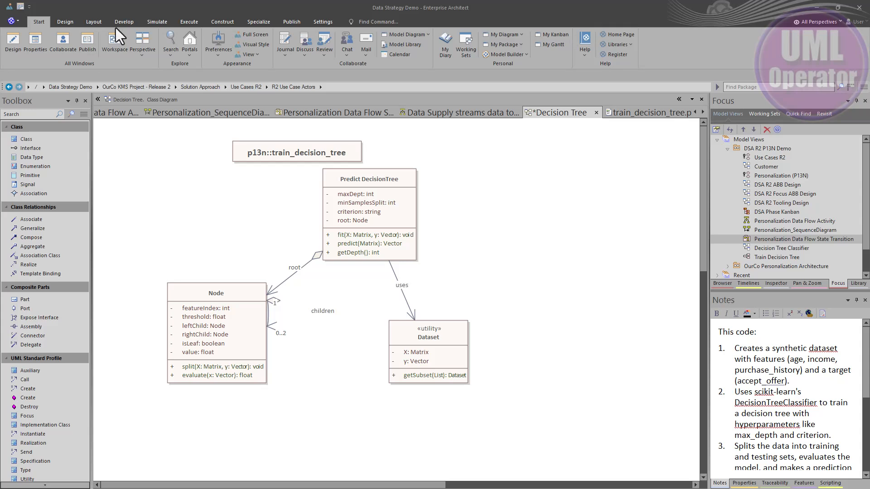